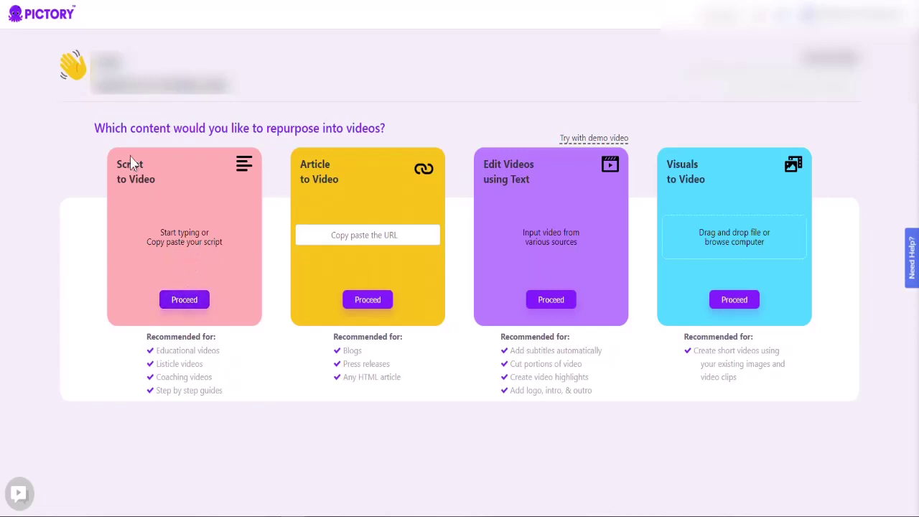
# Step: Start a new Script to Video project, bringing up the empty script editor
pyautogui.click(184, 301)
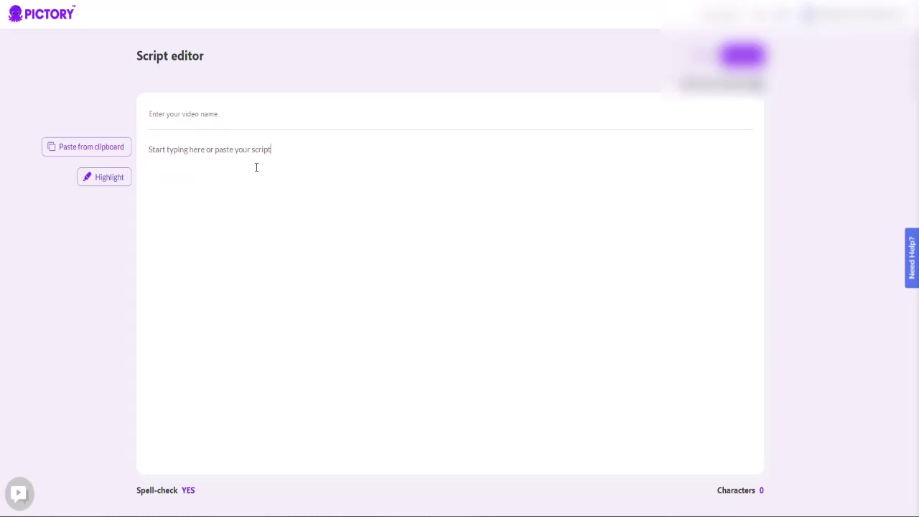
# Step: Paste the YouTube script, name the video 'Test Video', and continue to template selection
pyautogui.click(257, 167)
pyautogui.hotkey('ctrl', 'v')
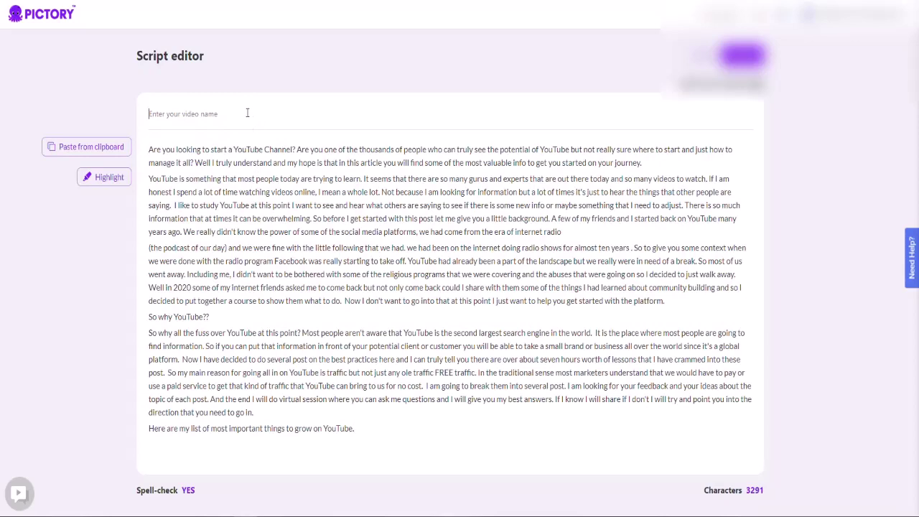
pyautogui.write('Test 1Video')
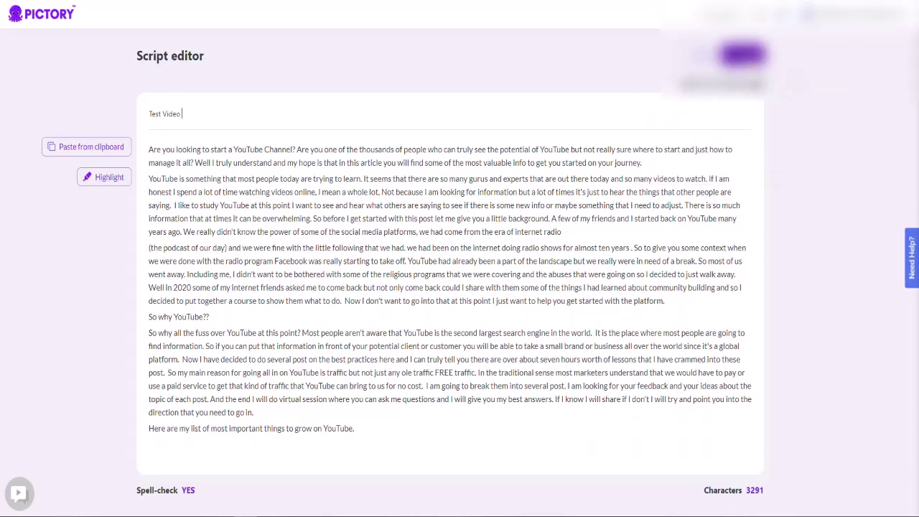
pyautogui.click(743, 54)
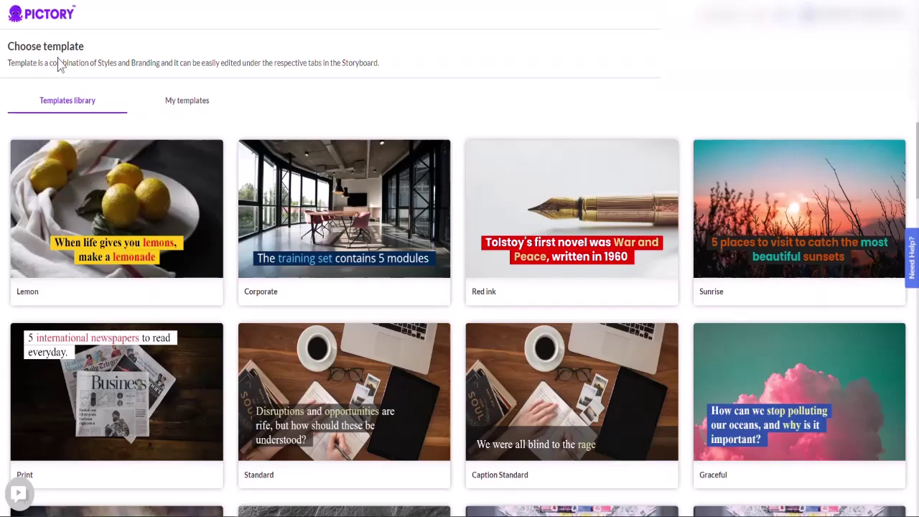
# Step: Browse the template library and select the Corporate template to reveal its 16:9, 9:16, 1:1 options
pyautogui.scroll(-8, 354, 148)
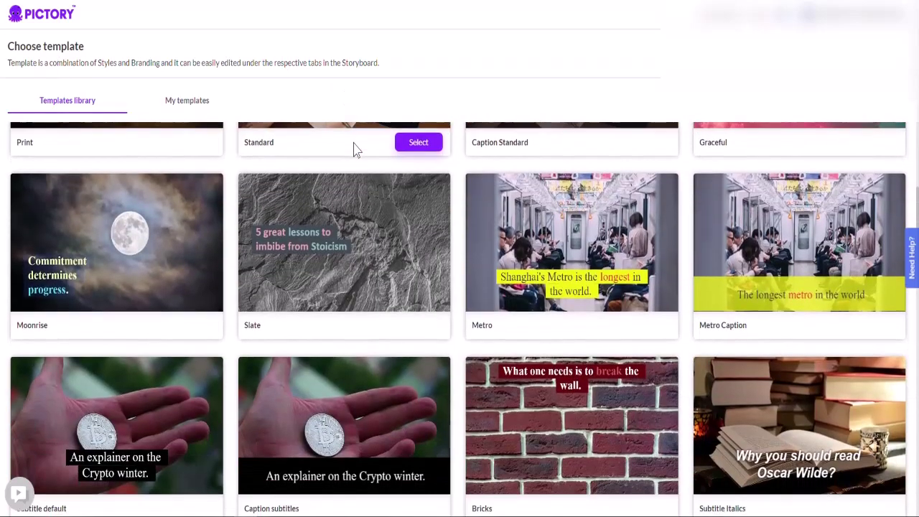
pyautogui.scroll(-7, 354, 149)
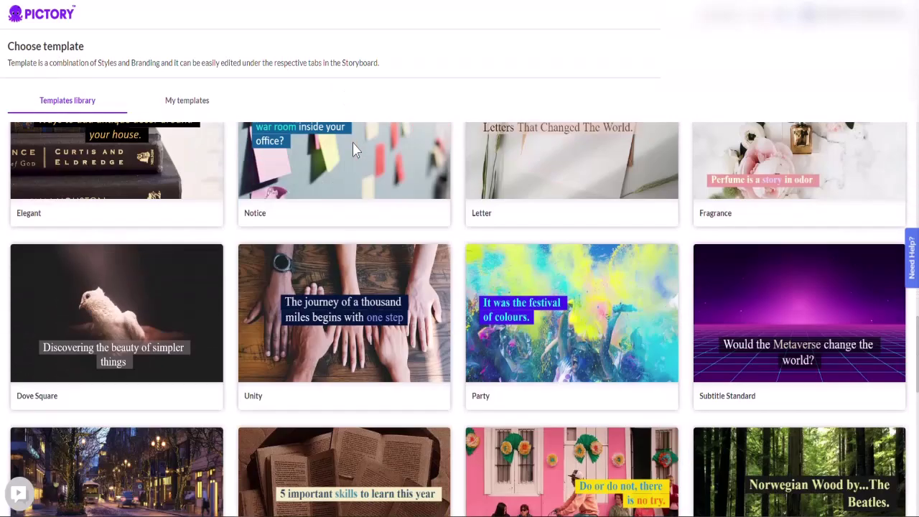
pyautogui.scroll(15, 353, 148)
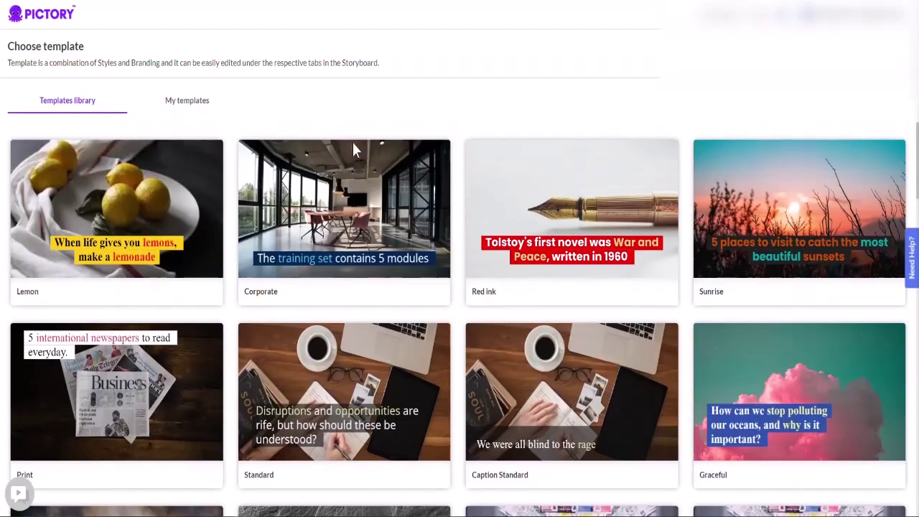
pyautogui.moveTo(353, 145)
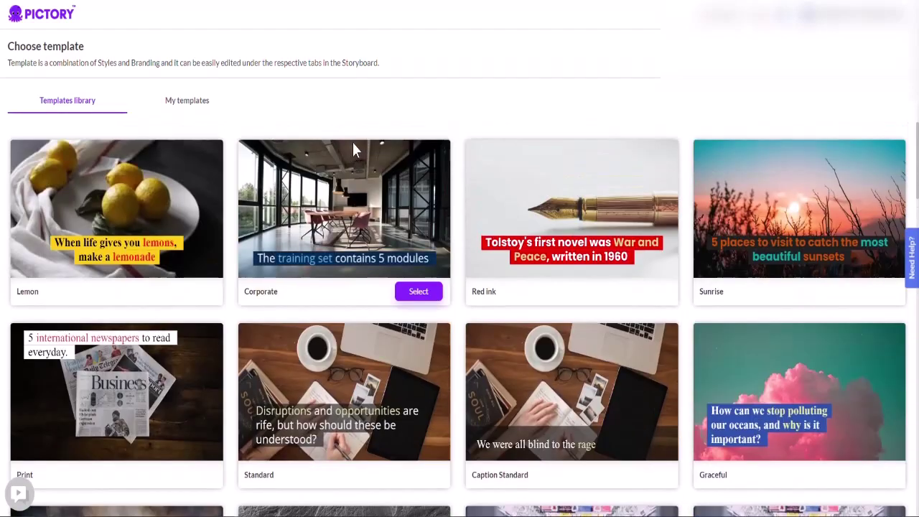
pyautogui.moveTo(91, 249)
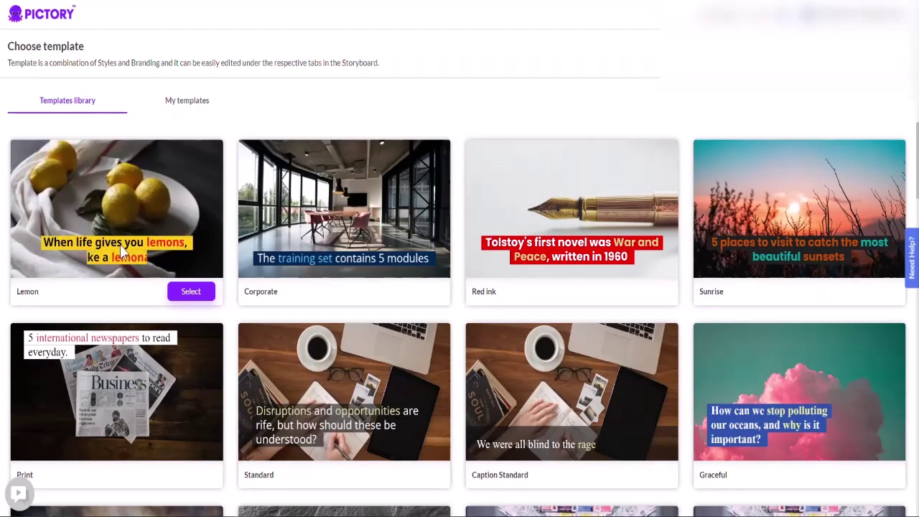
pyautogui.moveTo(488, 234)
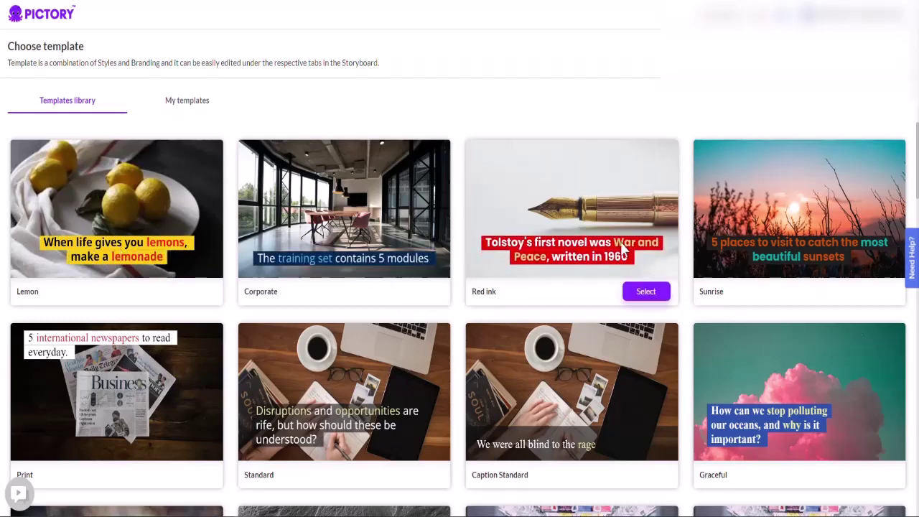
pyautogui.scroll(-3, 622, 248)
pyautogui.scroll(-2, 538, 307)
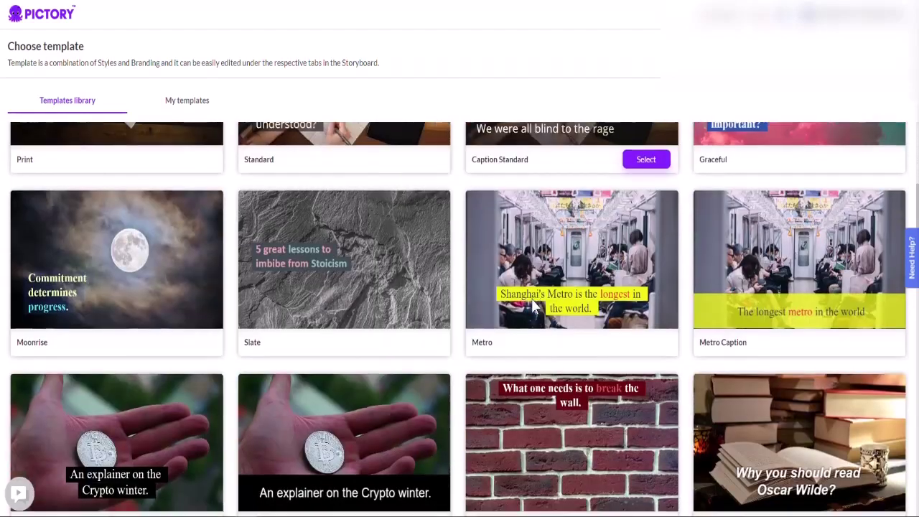
pyautogui.scroll(-1, 535, 305)
pyautogui.scroll(-3, 572, 331)
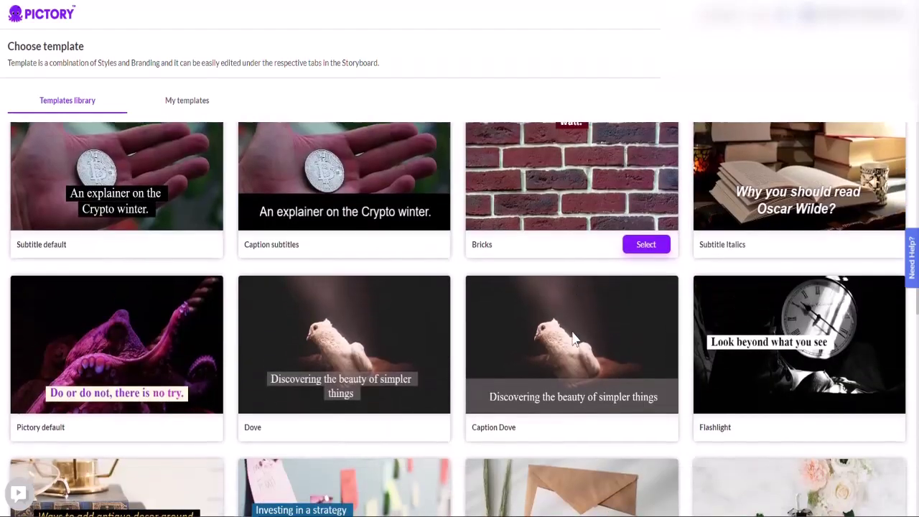
pyautogui.scroll(-3, 573, 334)
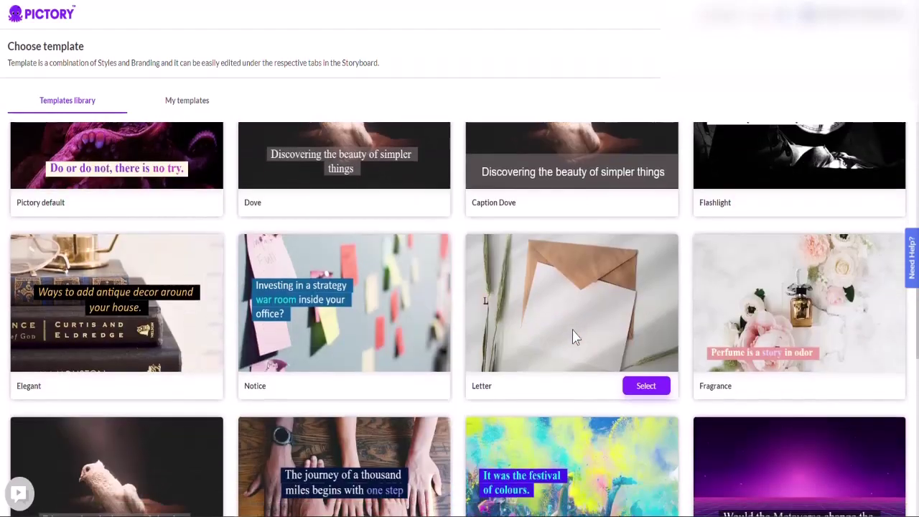
pyautogui.scroll(-2, 573, 335)
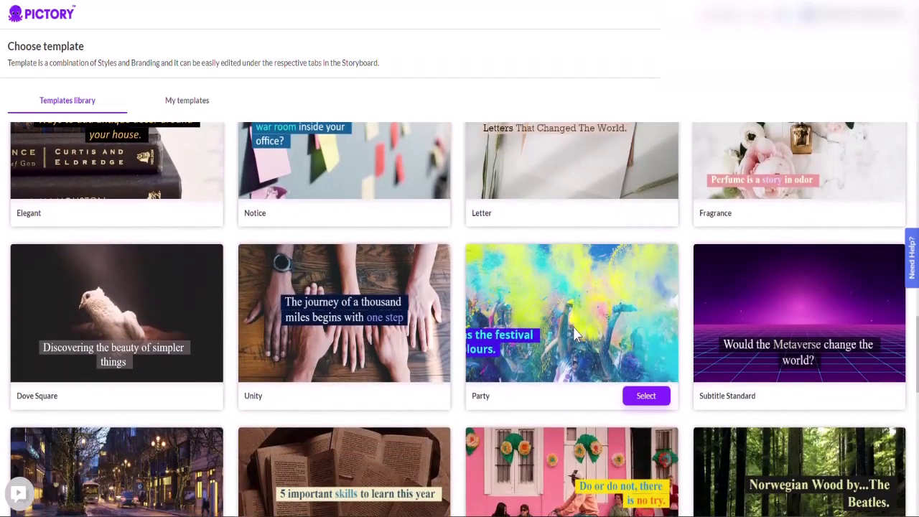
pyautogui.scroll(-3, 575, 334)
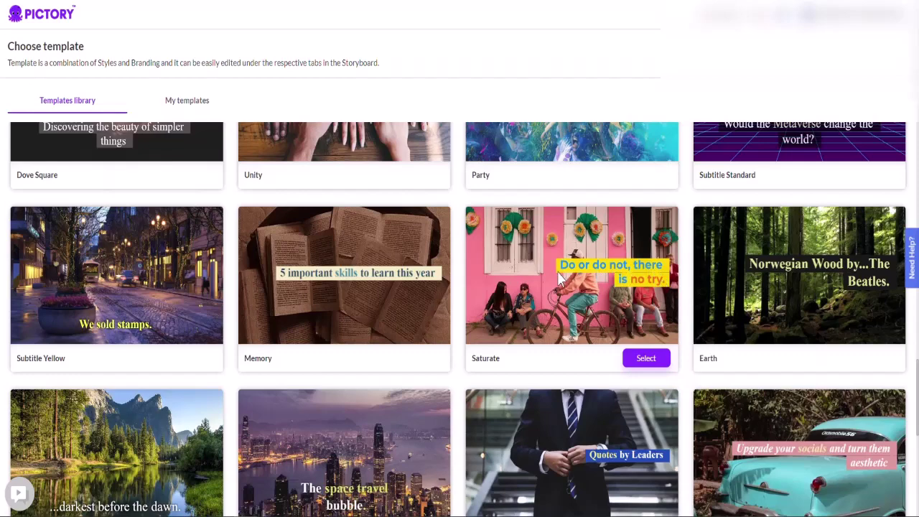
pyautogui.scroll(-6, 559, 278)
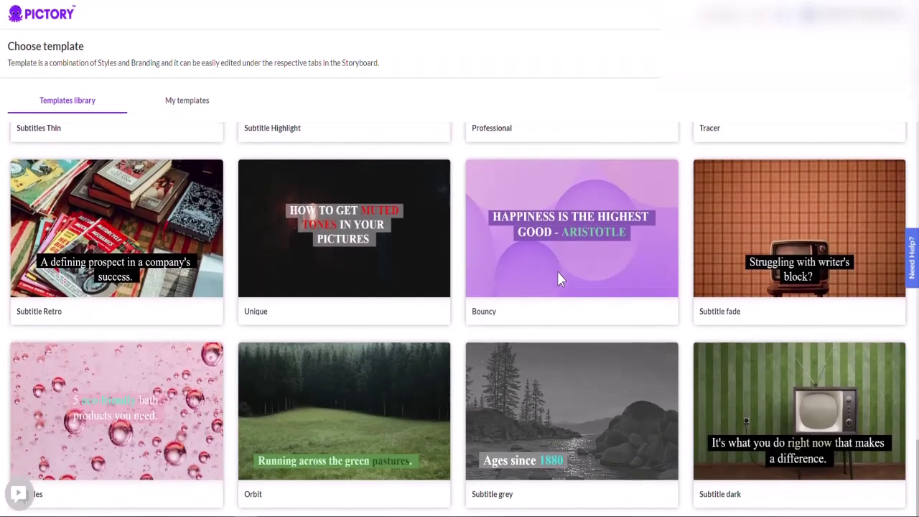
pyautogui.scroll(2, 558, 273)
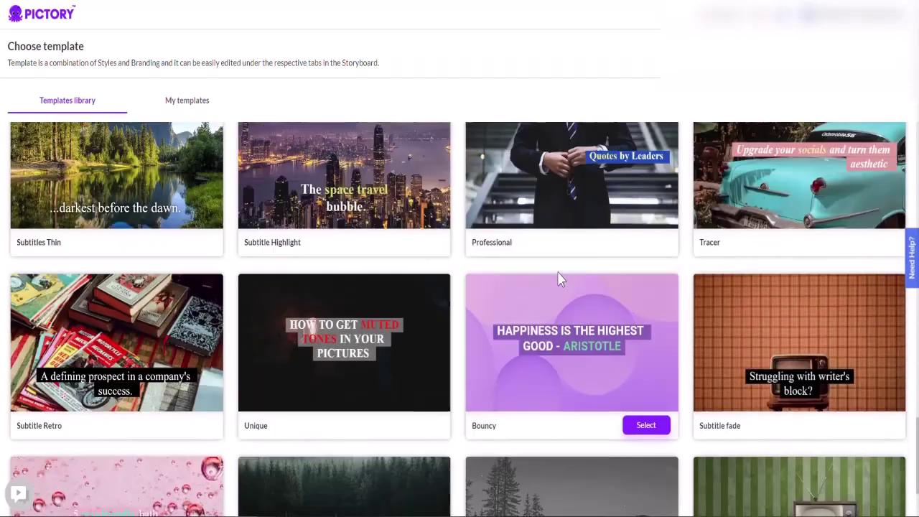
pyautogui.scroll(15, 560, 280)
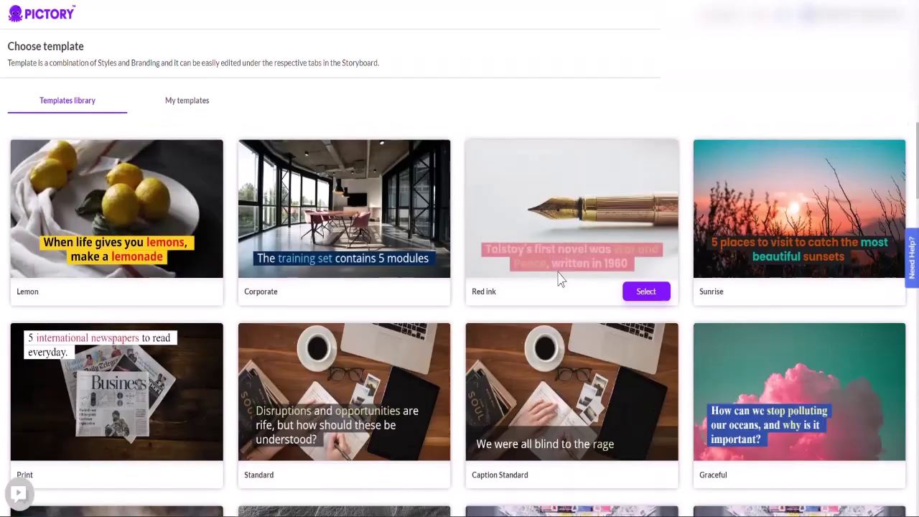
pyautogui.moveTo(356, 226)
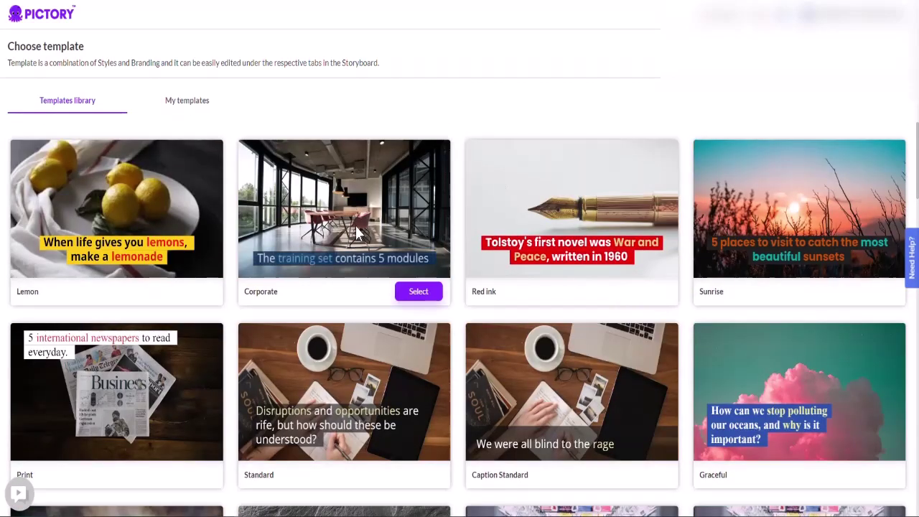
pyautogui.click(432, 297)
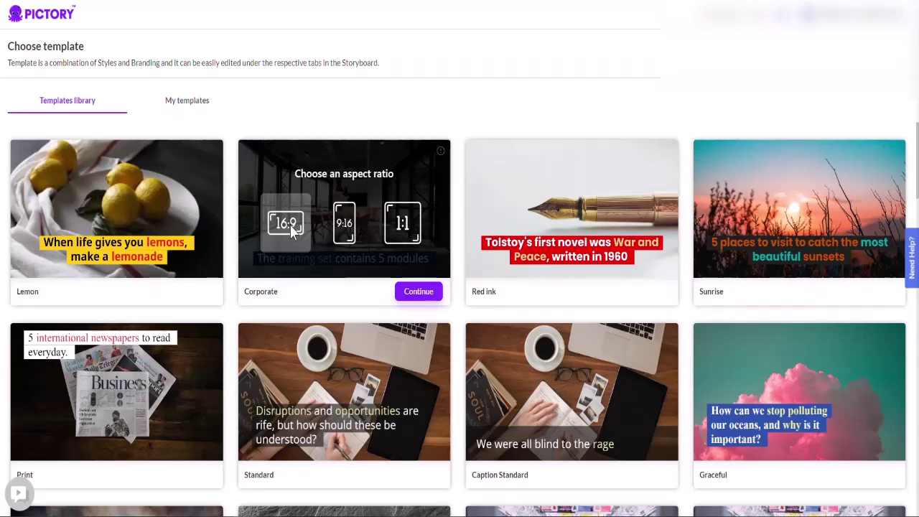
# Step: Confirm the Corporate template to generate the Test Video storyboard of captioned scenes
pyautogui.click(418, 292)
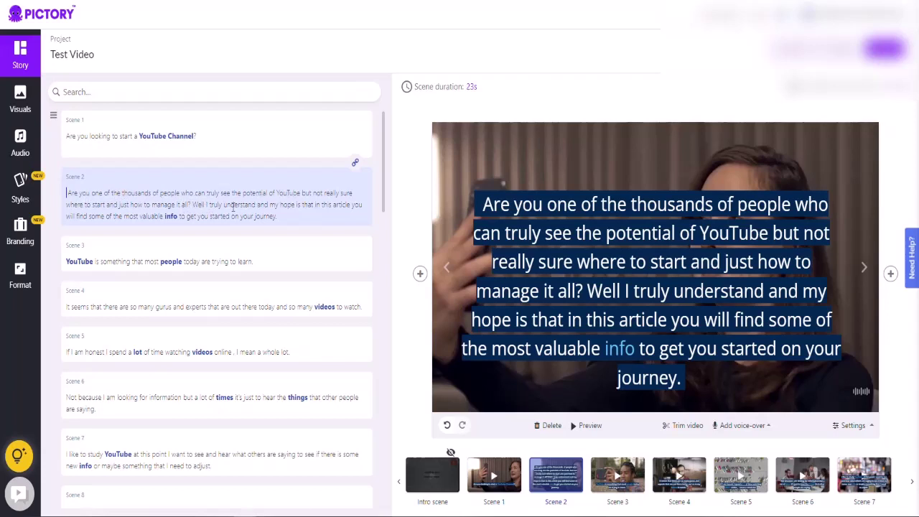
pyautogui.click(68, 194)
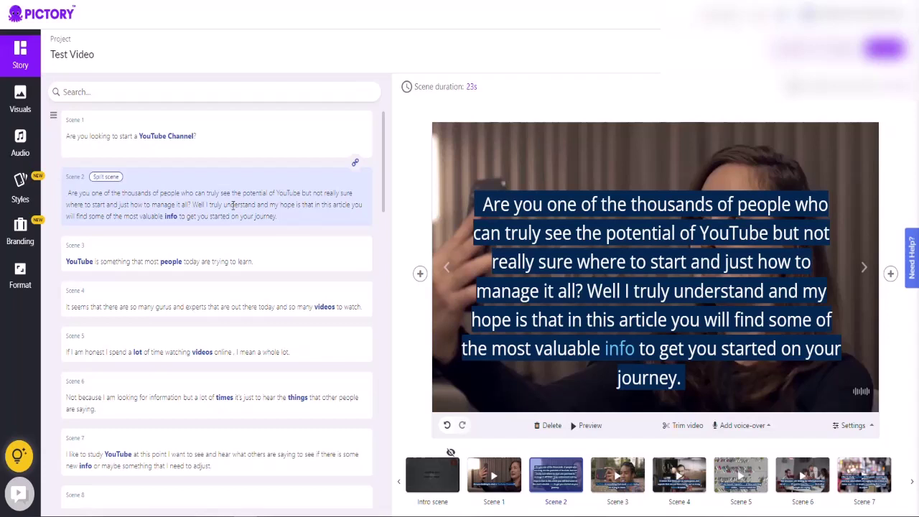
pyautogui.click(109, 178)
pyautogui.moveTo(191, 205); pyautogui.dragTo(66, 194)
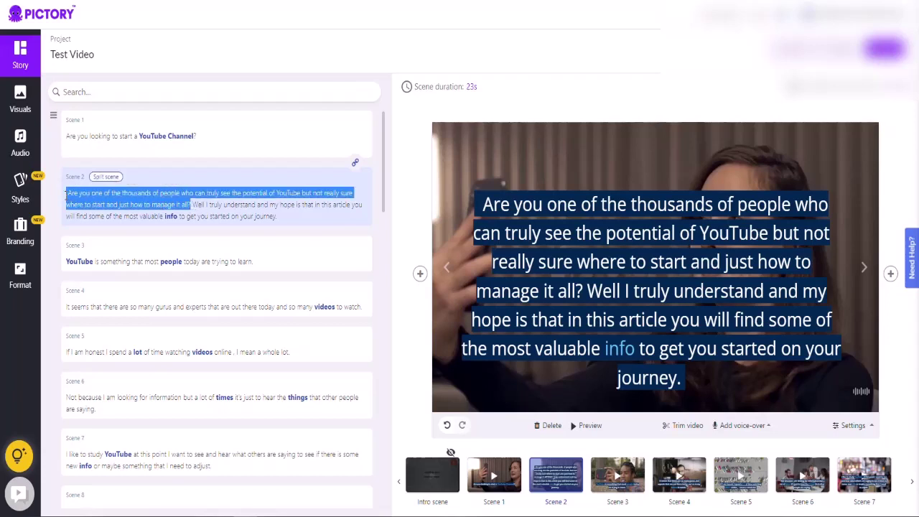
pyautogui.click(65, 194)
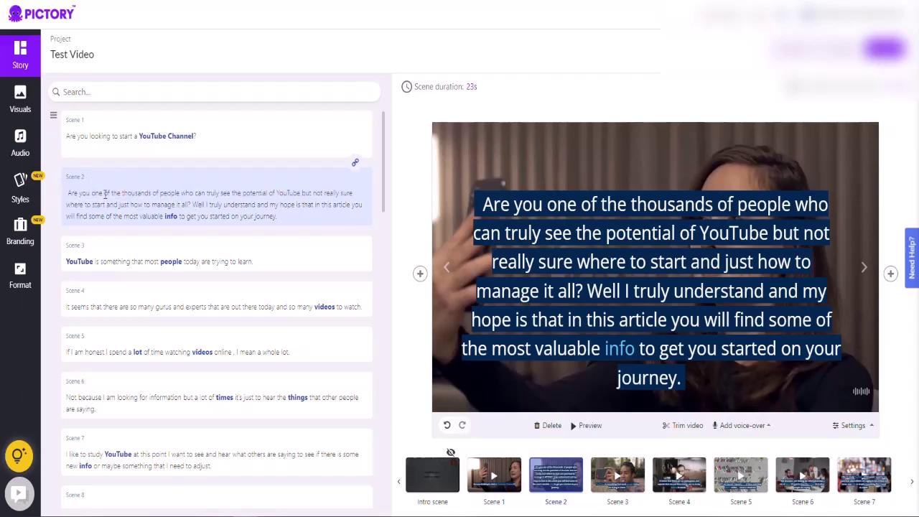
pyautogui.keyDown('shift'); pyautogui.click(190, 204); pyautogui.keyUp('shift')
pyautogui.scroll(-3, 293, 181)
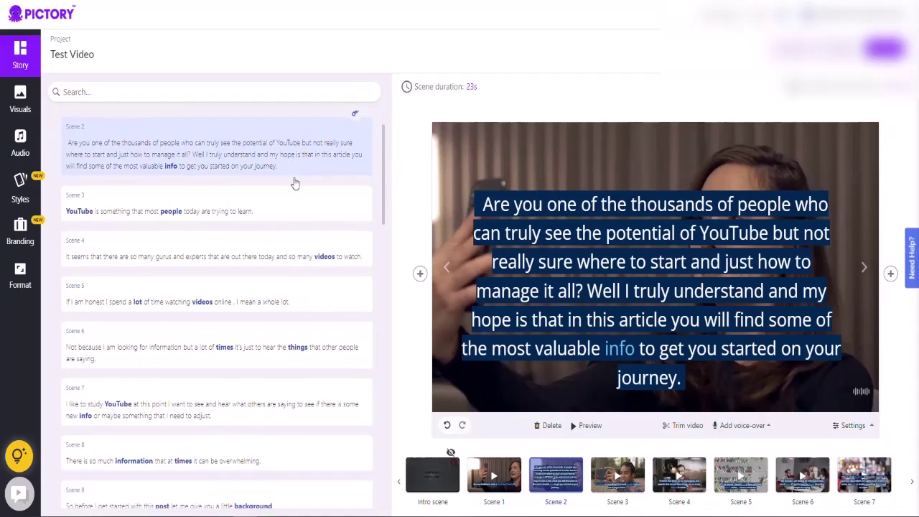
pyautogui.scroll(3, 113, 224)
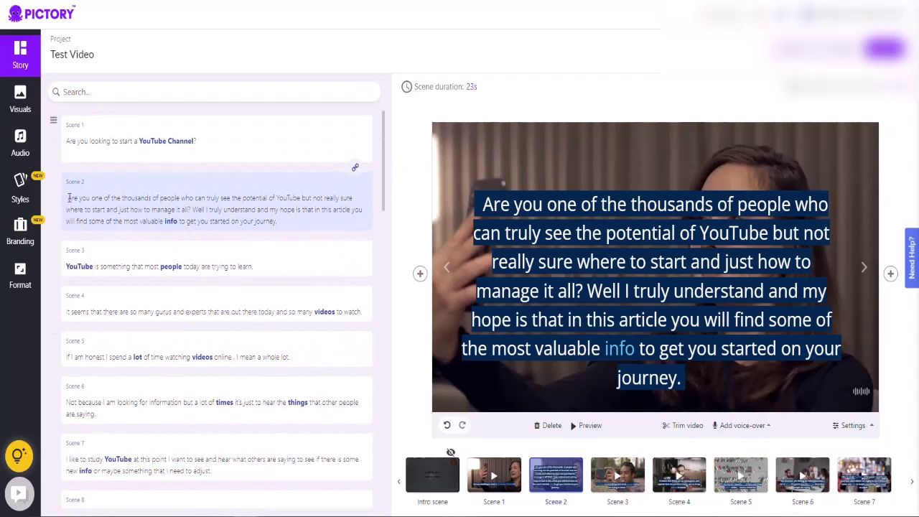
pyautogui.moveTo(67, 199); pyautogui.dragTo(190, 210)
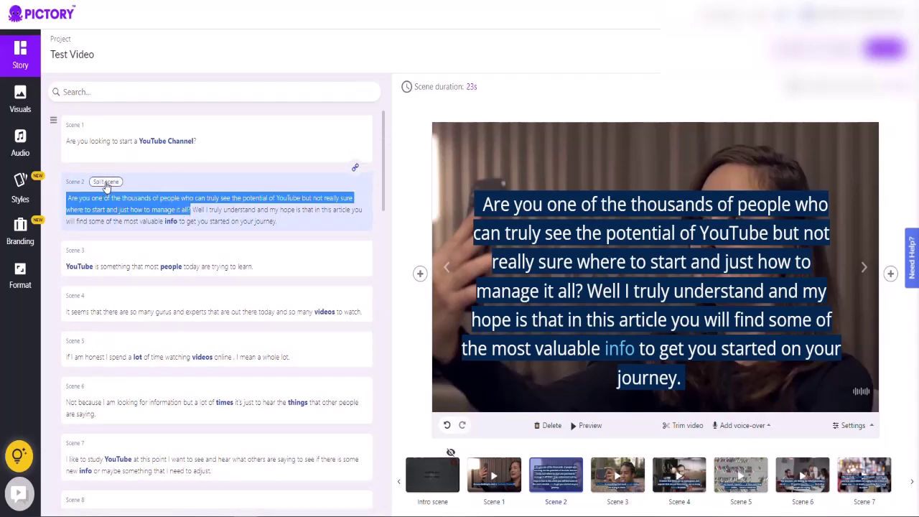
pyautogui.click(106, 184)
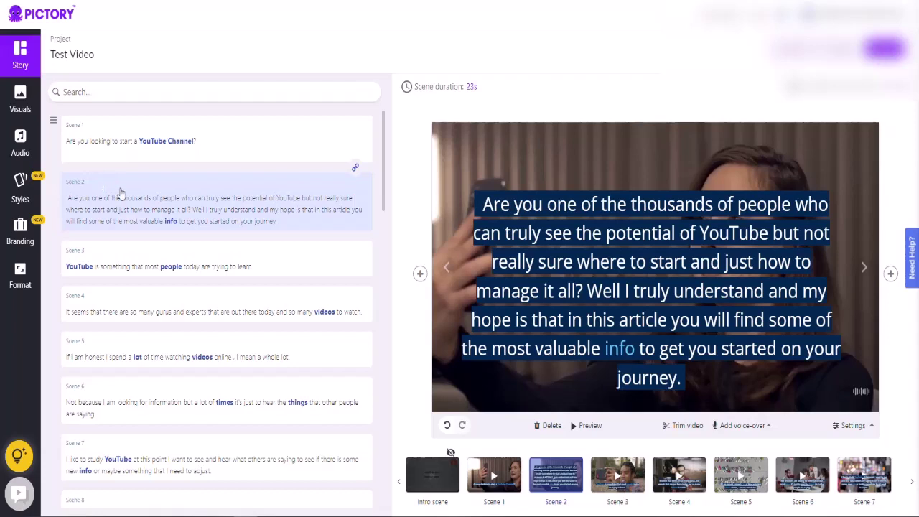
pyautogui.keyDown('shift'); pyautogui.click(194, 210); pyautogui.keyUp('shift')
pyautogui.click(191, 209)
pyautogui.moveTo(191, 209); pyautogui.dragTo(281, 221)
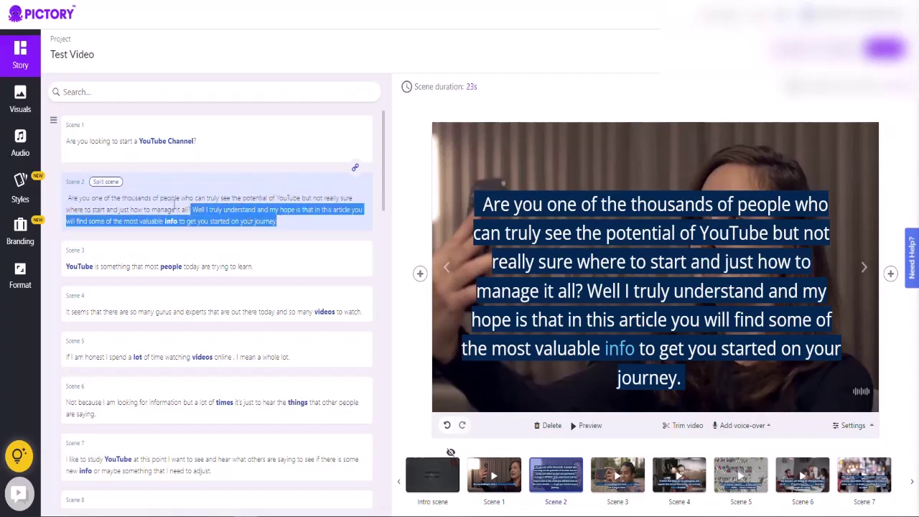
pyautogui.click(106, 184)
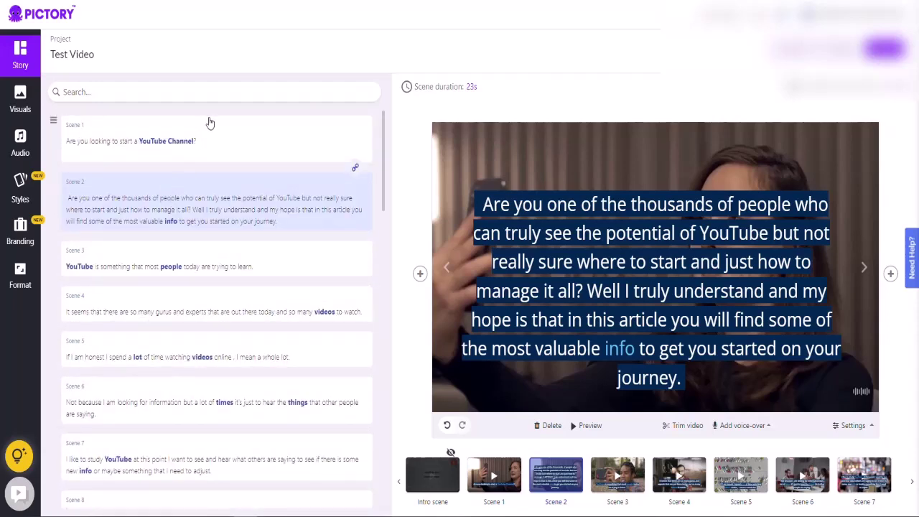
pyautogui.click(219, 142)
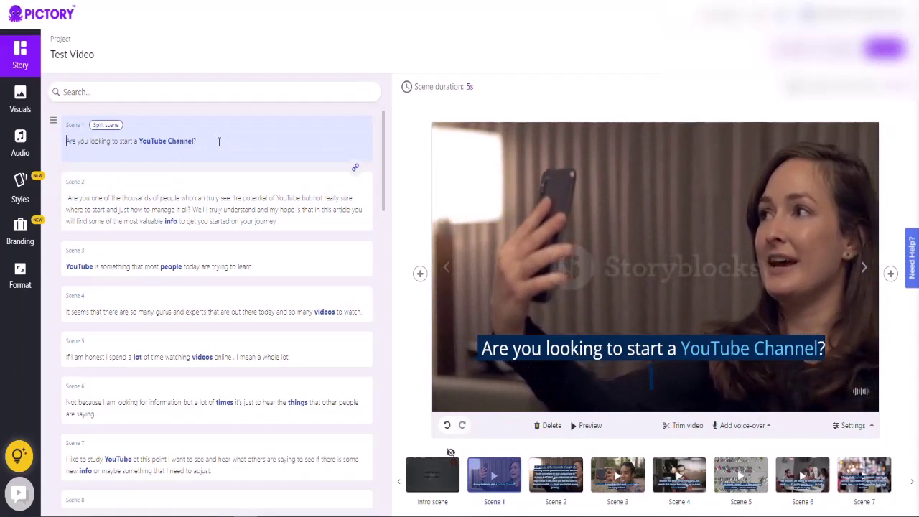
pyautogui.click(194, 201)
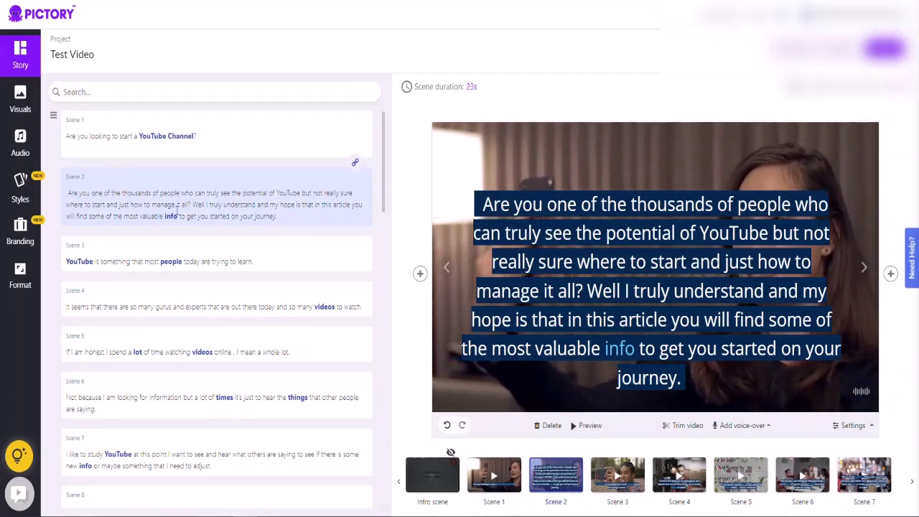
pyautogui.click(267, 258)
pyautogui.scroll(1, 250, 232)
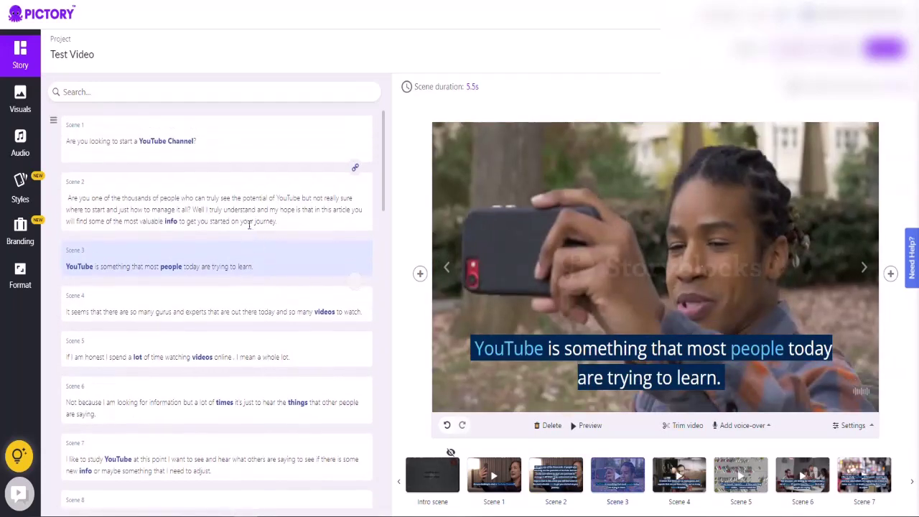
pyautogui.click(237, 186)
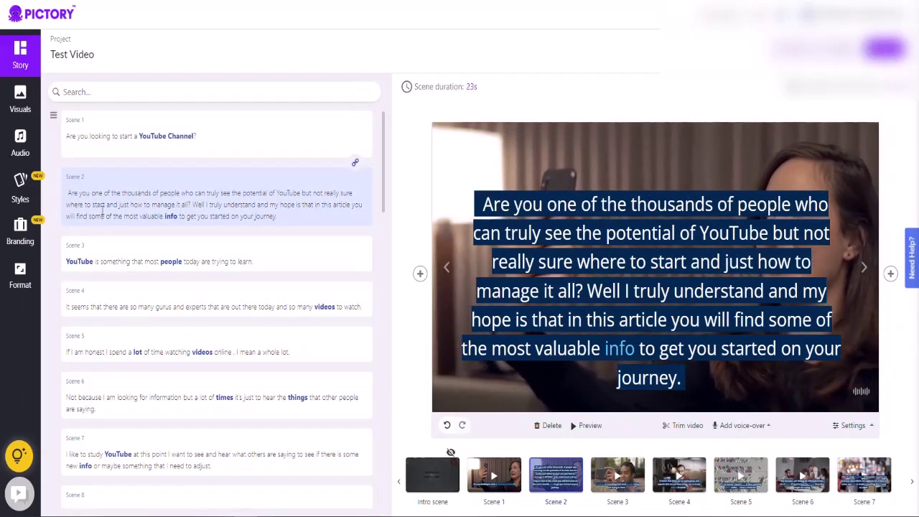
pyautogui.moveTo(177, 204); pyautogui.dragTo(111, 184)
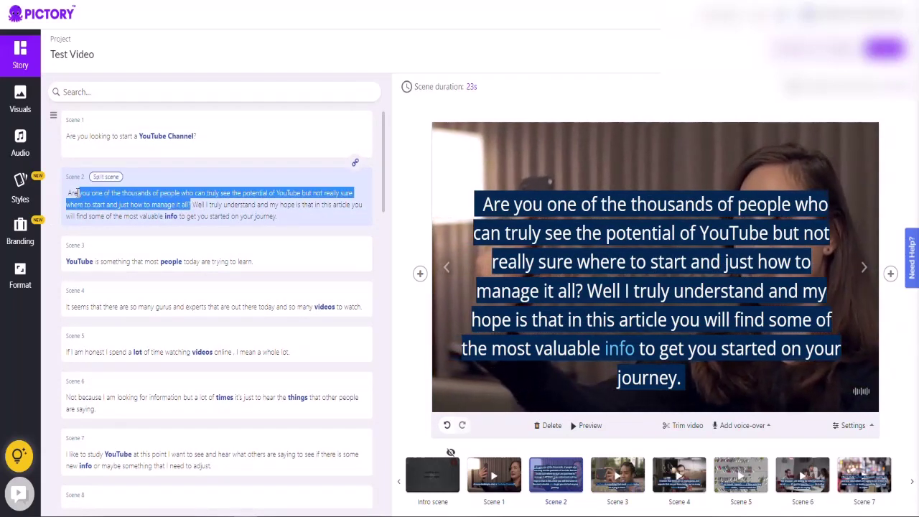
pyautogui.click(111, 183)
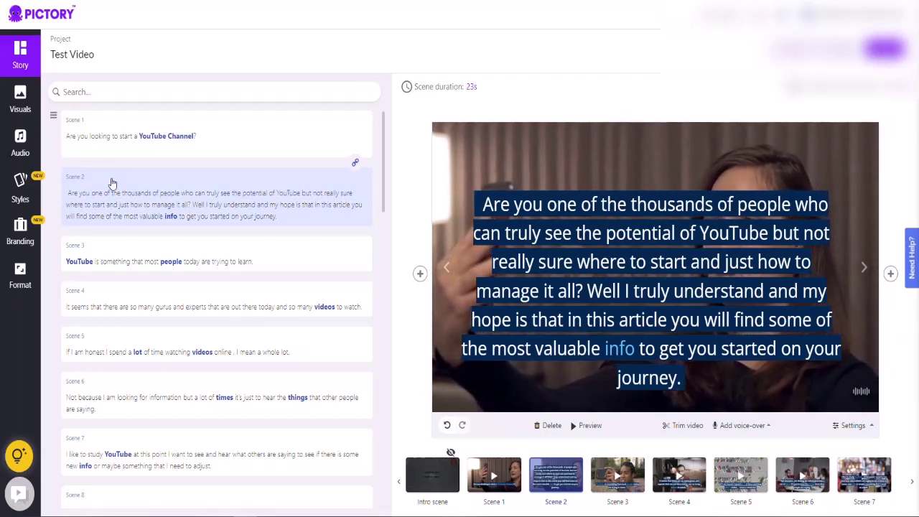
# Step: Split Scene 2's text into a new scene starting at 'but not really sure'
pyautogui.click(241, 148)
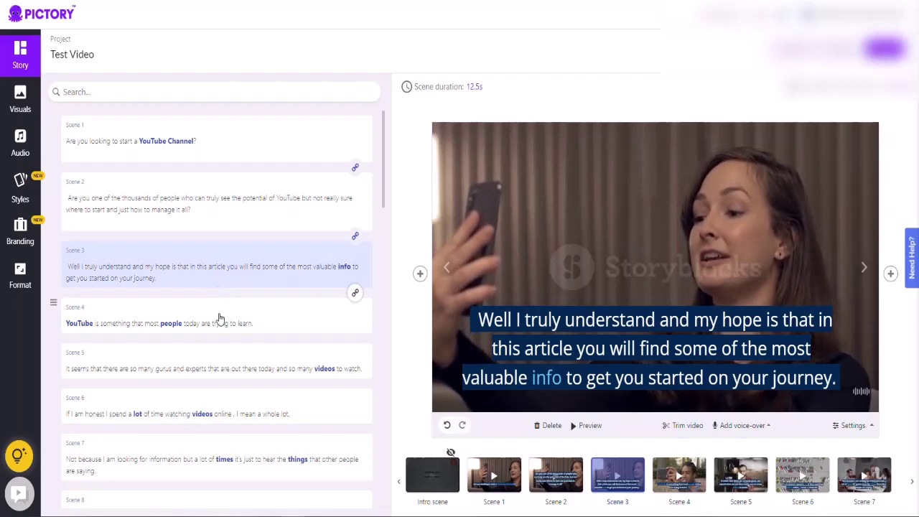
pyautogui.click(224, 139)
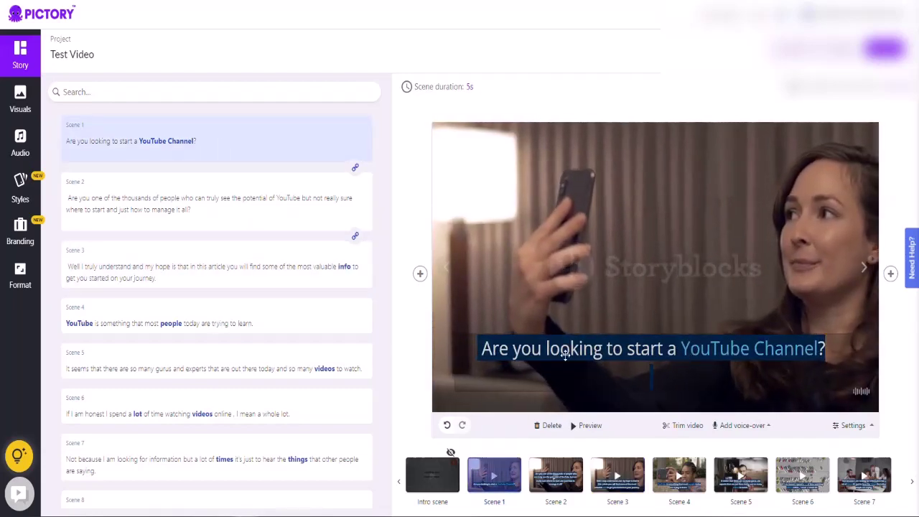
pyautogui.click(191, 198)
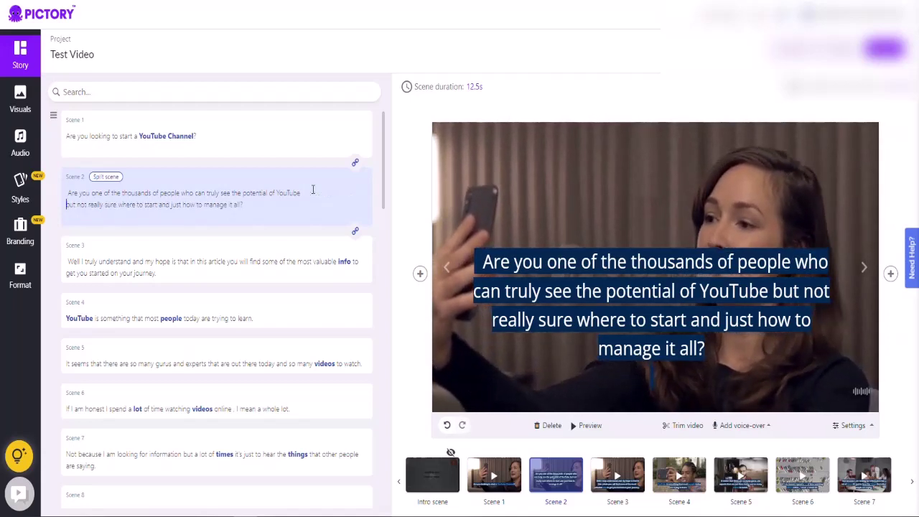
pyautogui.press('Return')
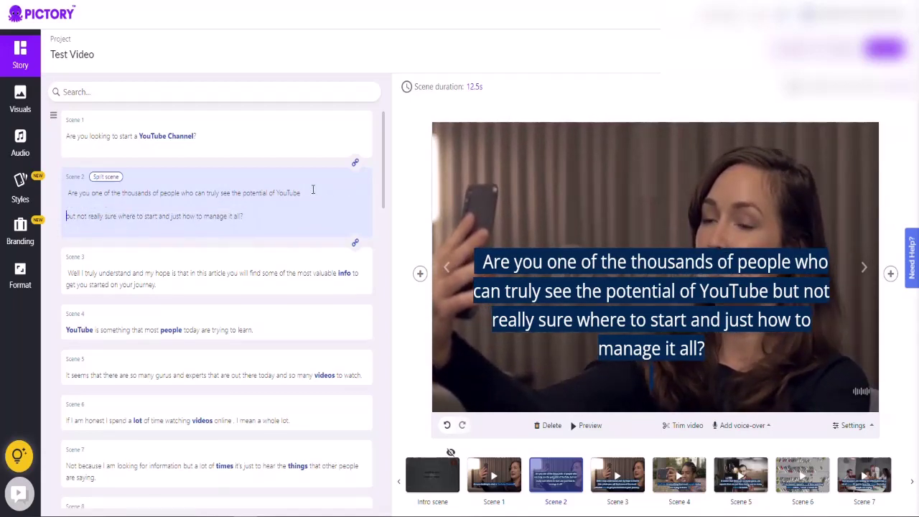
pyautogui.click(109, 177)
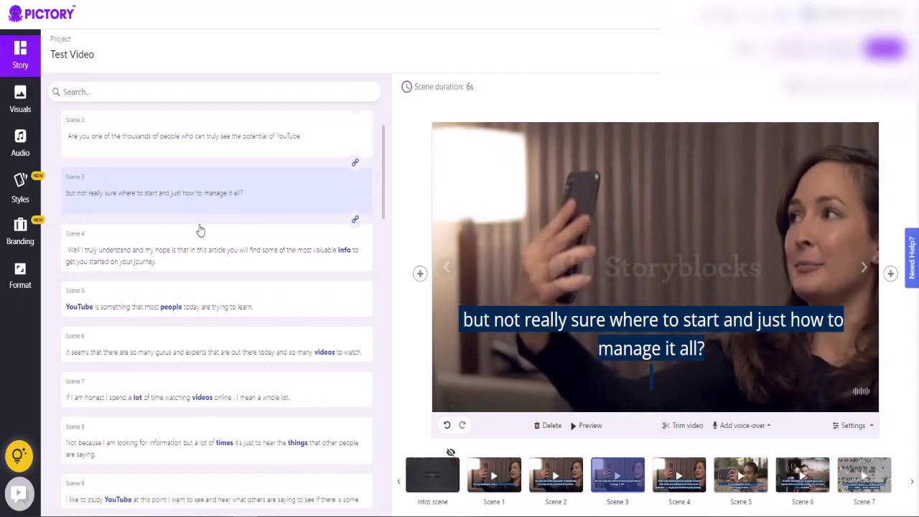
# Step: Review Scenes 1–4 to check the split, with Scene 2 at 7.5 s and Scene 4 at 12.5 s
pyautogui.click(205, 196)
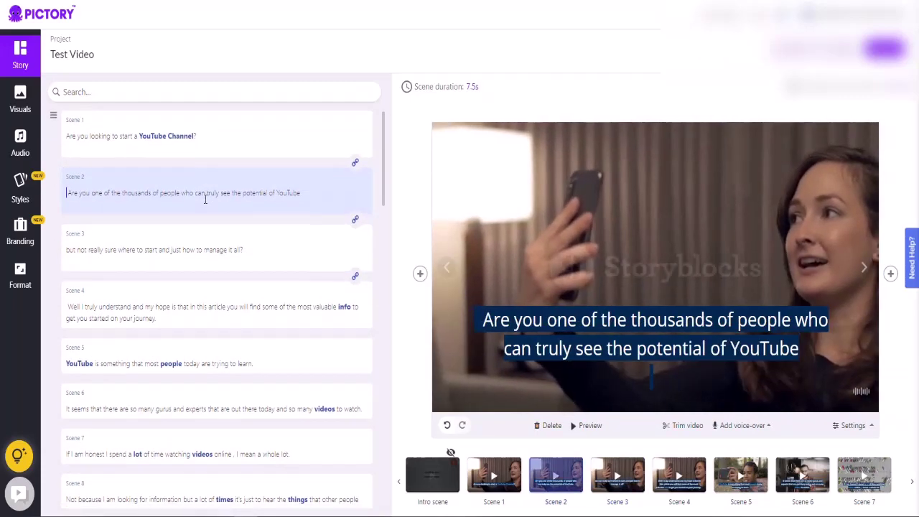
pyautogui.click(213, 250)
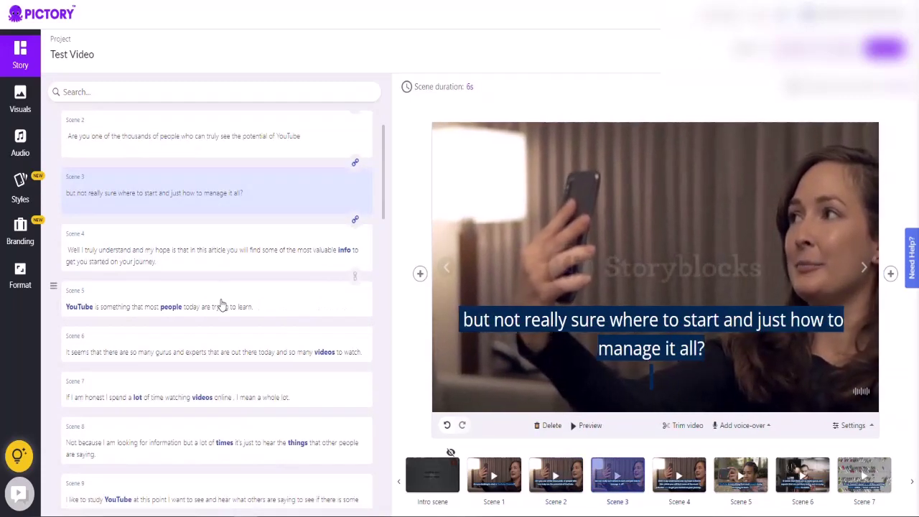
pyautogui.click(218, 268)
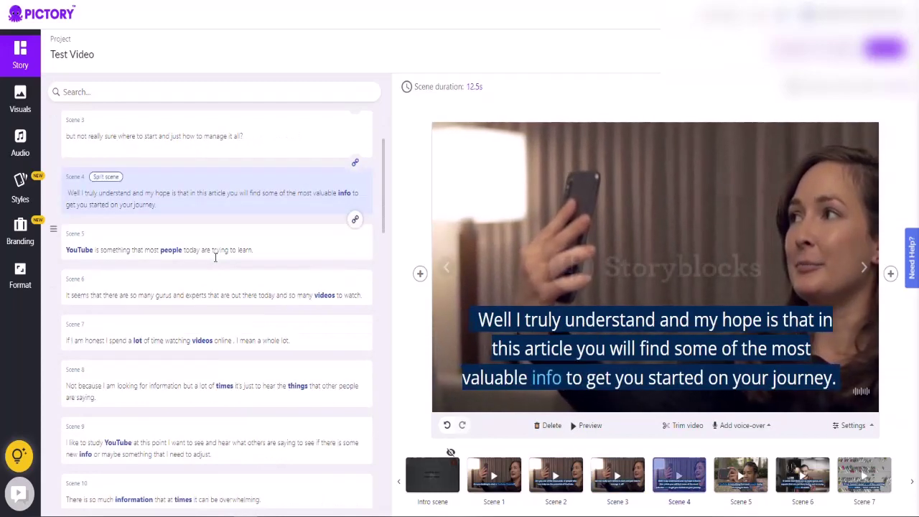
pyautogui.scroll(3, 215, 257)
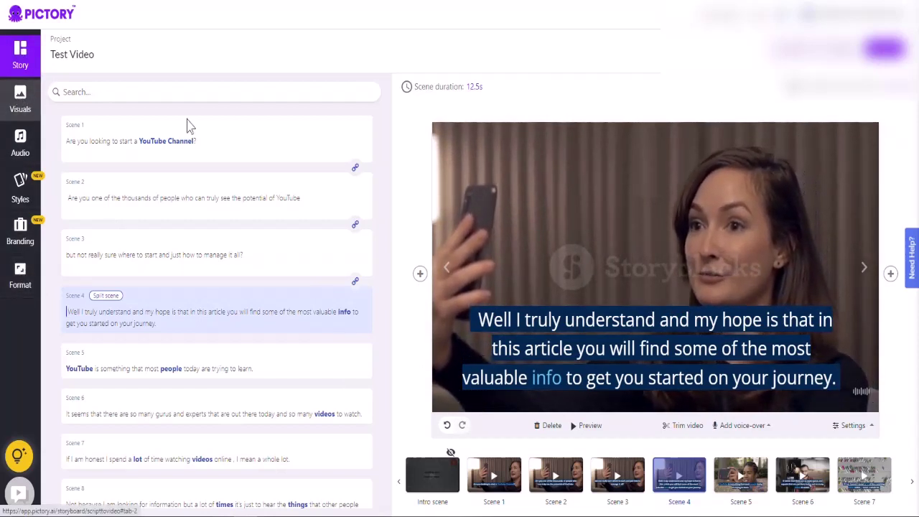
pyautogui.click(275, 150)
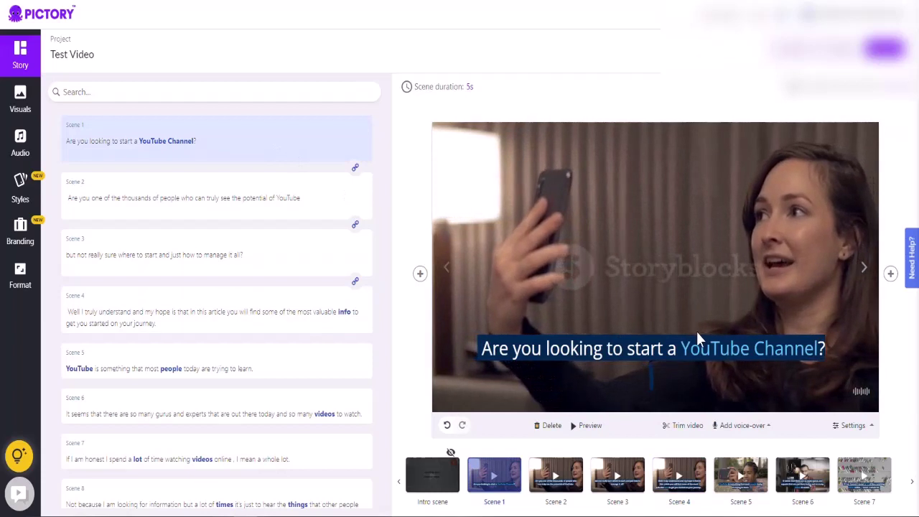
pyautogui.click(246, 203)
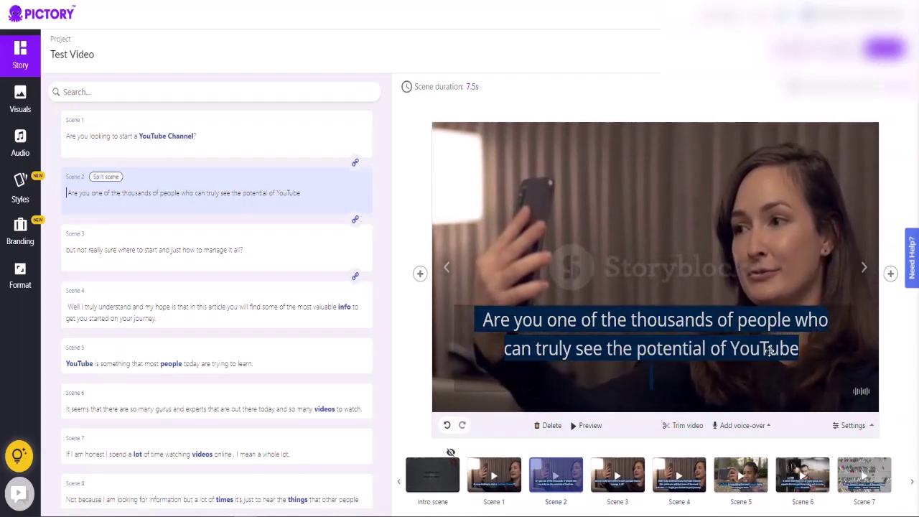
# Step: Swap the woman-with-phone background for the stock clip of a man filming himself outdoors
pyautogui.click(24, 98)
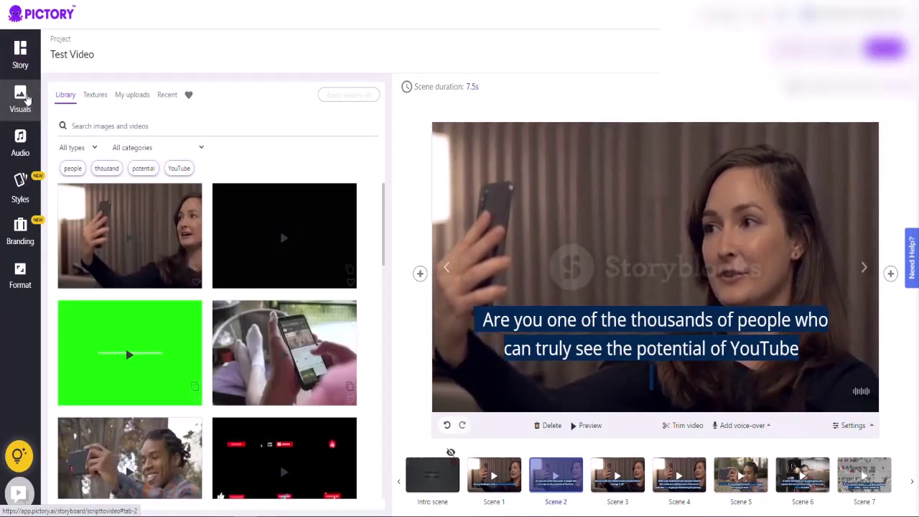
pyautogui.scroll(-3, 209, 222)
pyautogui.scroll(1, 144, 359)
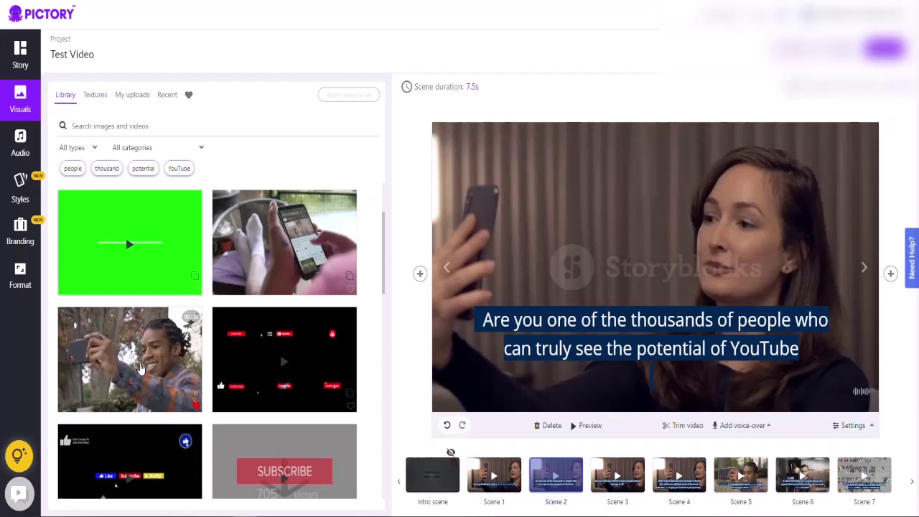
pyautogui.click(141, 369)
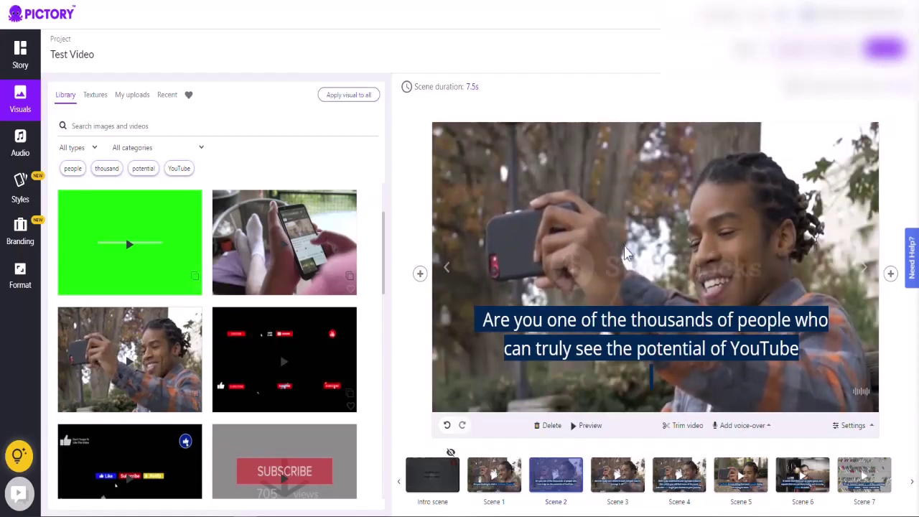
pyautogui.click(20, 57)
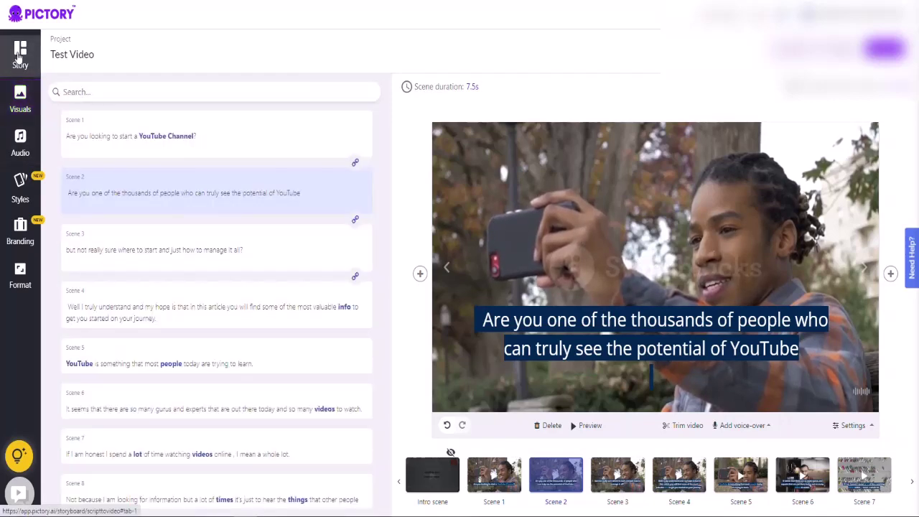
# Step: Preview Scenes 1 and 2 with the new clip, then select Scene 3, 'but not really sure where to start'
pyautogui.click(201, 139)
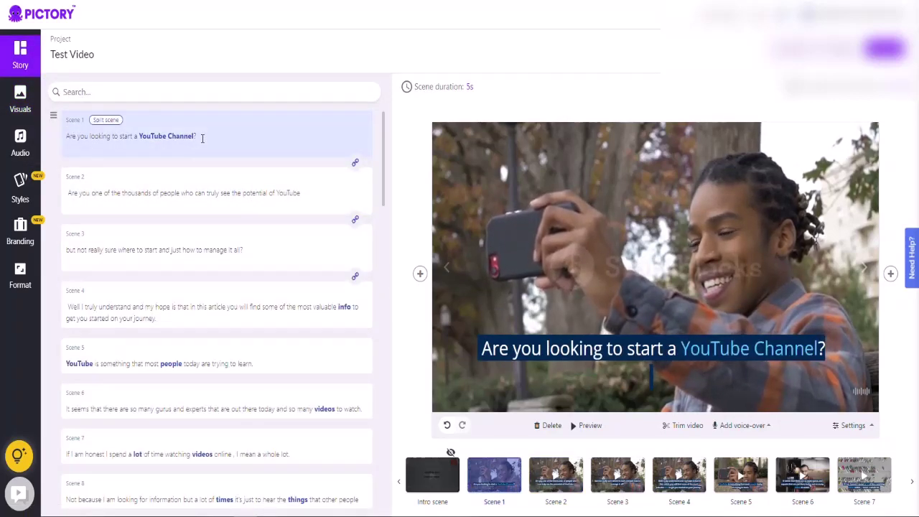
pyautogui.click(205, 188)
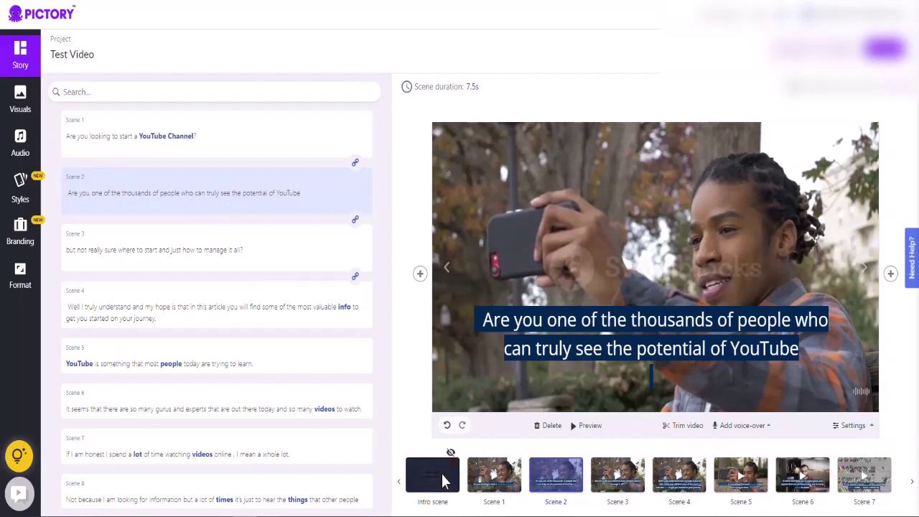
pyautogui.click(209, 146)
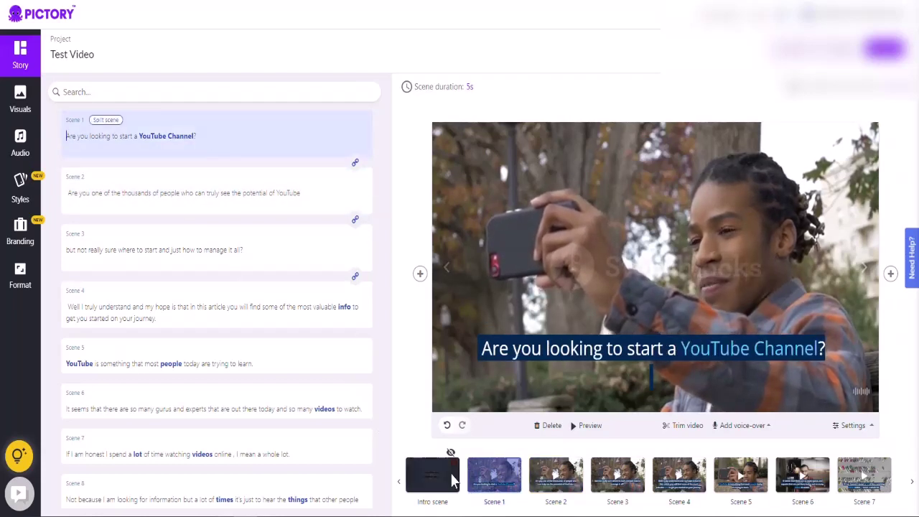
pyautogui.click(564, 489)
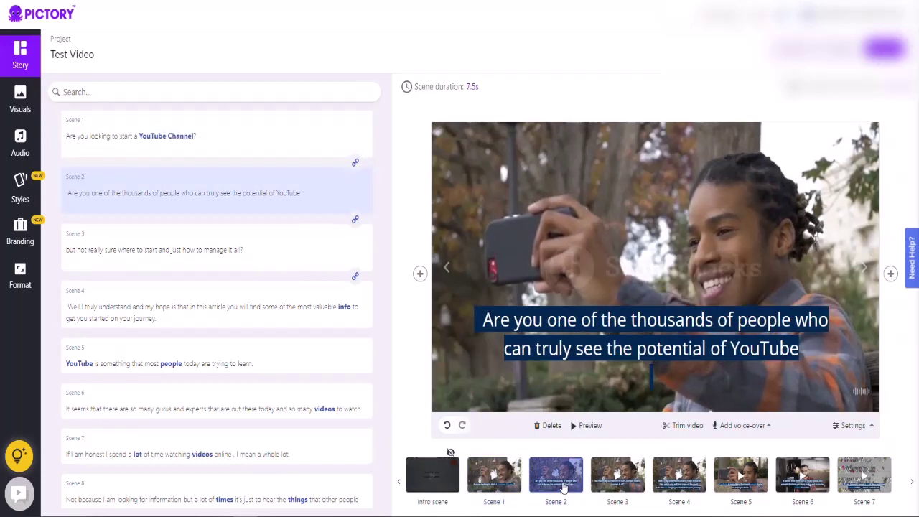
pyautogui.click(495, 487)
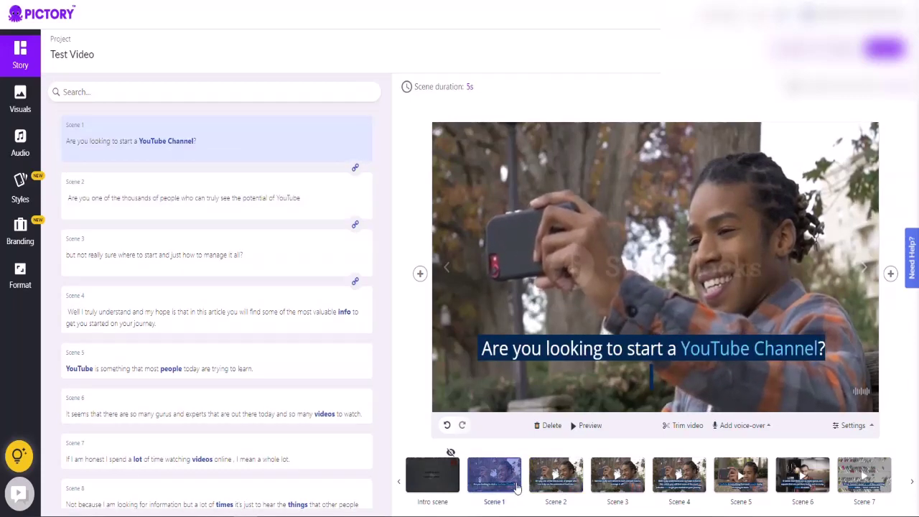
pyautogui.click(554, 487)
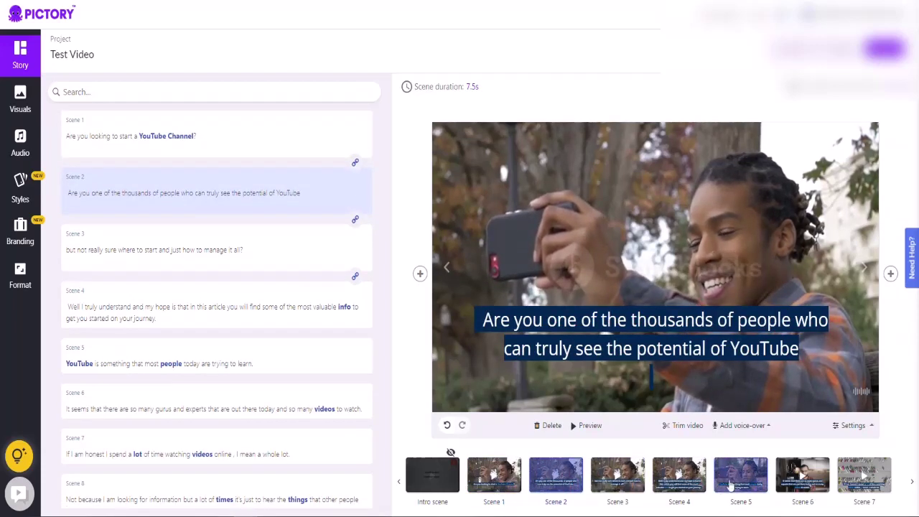
pyautogui.click(616, 482)
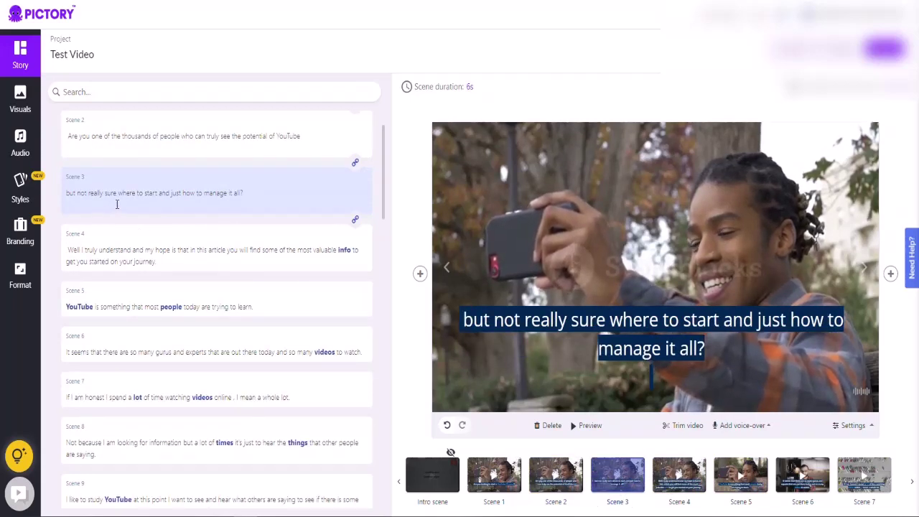
# Step: Apply the stock selfie clip of a man filming himself as Scene 3's background
pyautogui.click(21, 101)
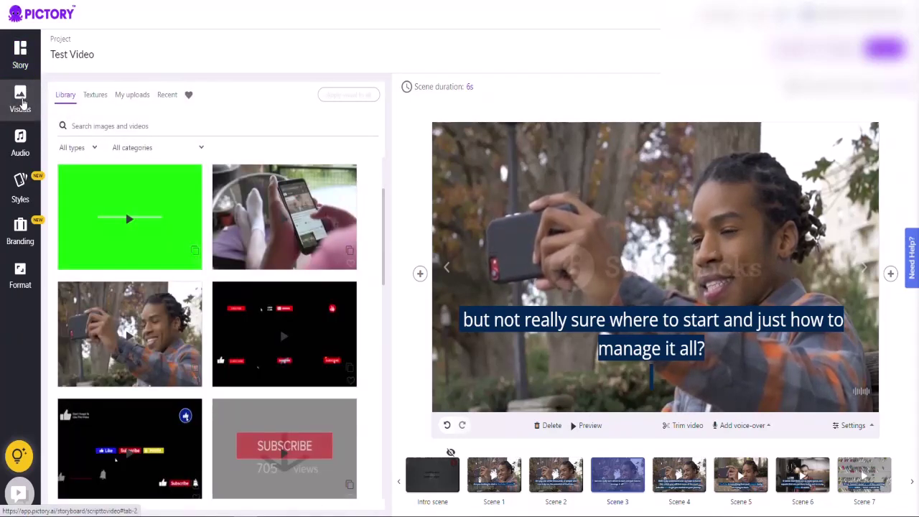
pyautogui.scroll(-7, 279, 228)
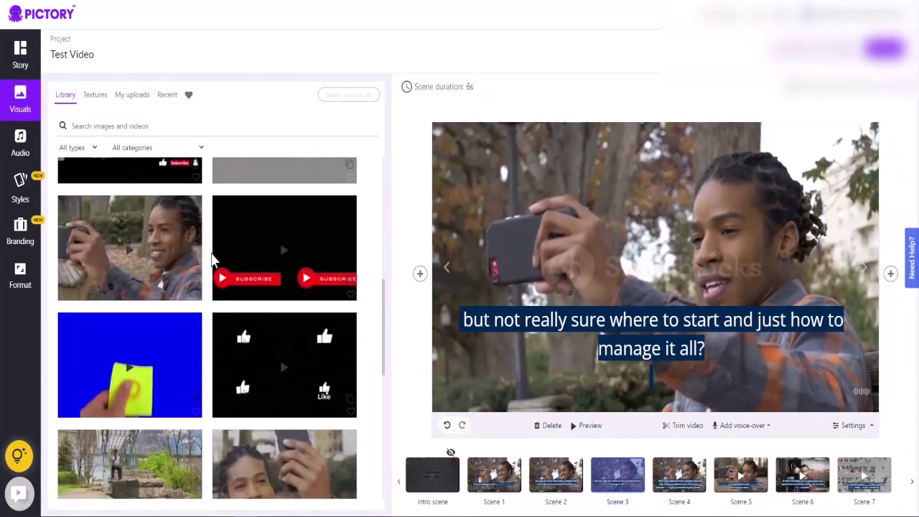
pyautogui.scroll(-1, 212, 262)
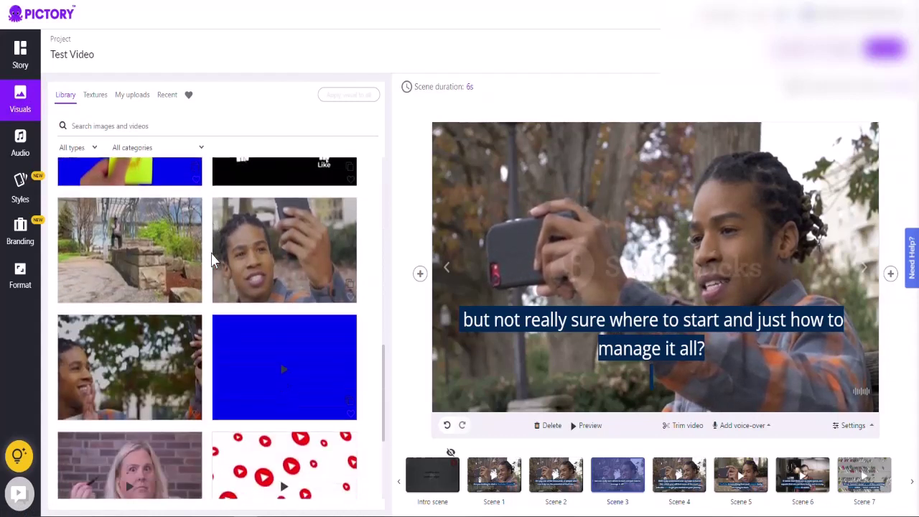
pyautogui.click(284, 262)
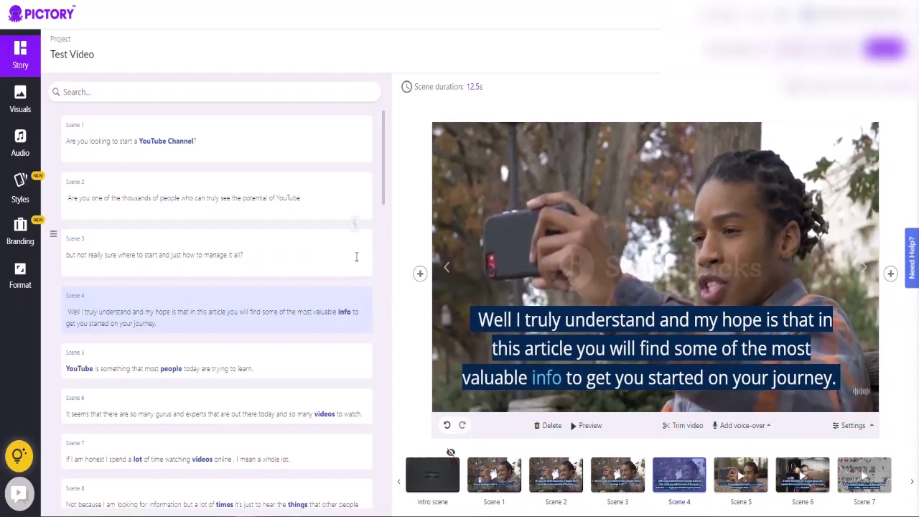
# Step: Set Scene 2's background to the close-up clip of a man holding up his phone, comparing with Scene 1
pyautogui.click(481, 479)
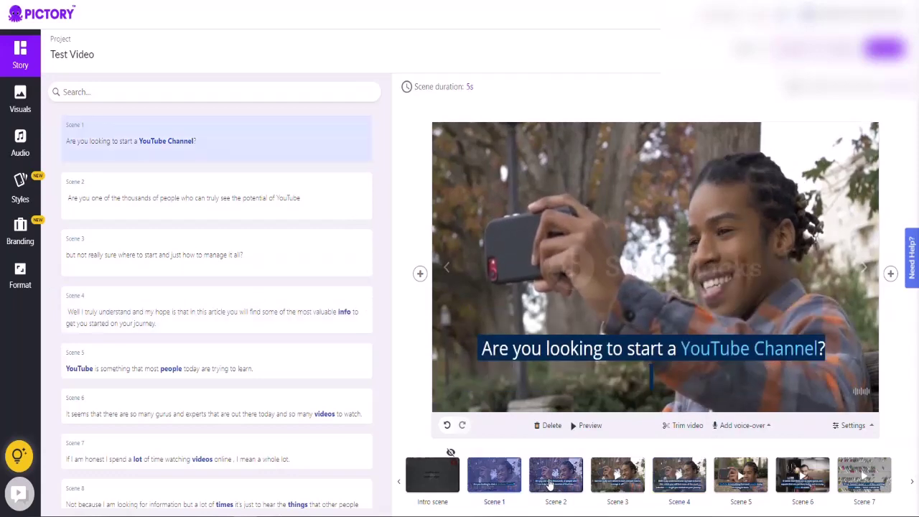
pyautogui.click(565, 488)
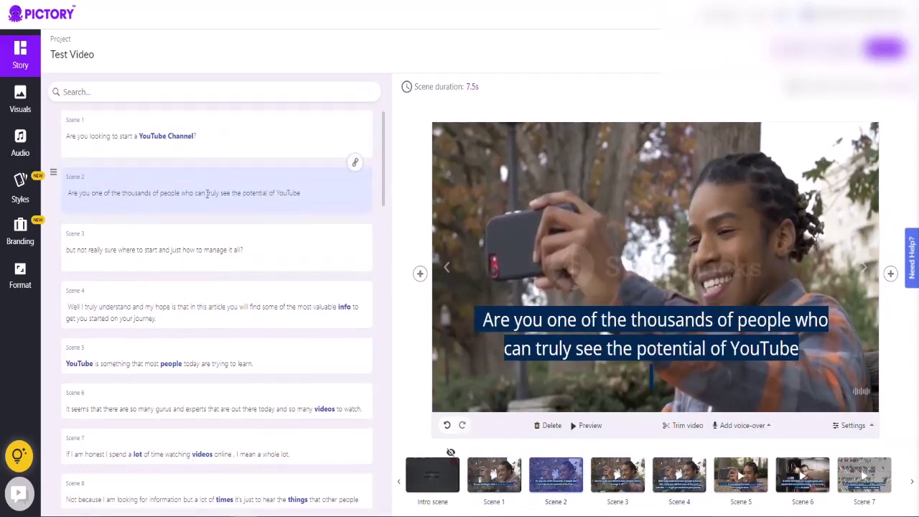
pyautogui.click(20, 103)
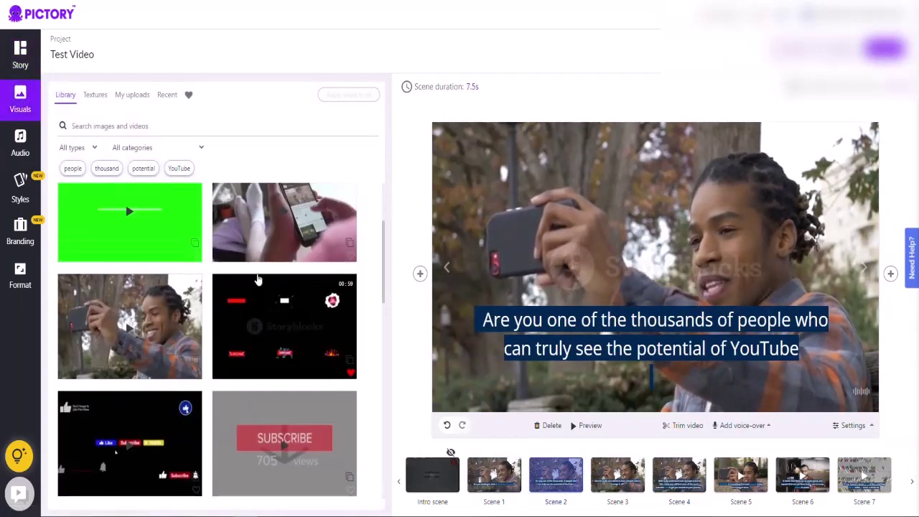
pyautogui.scroll(-12, 257, 278)
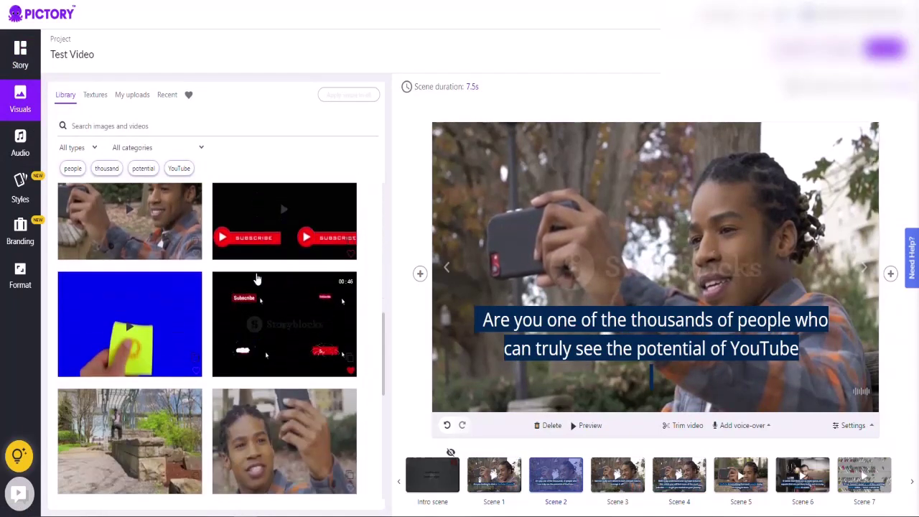
pyautogui.scroll(-1, 257, 279)
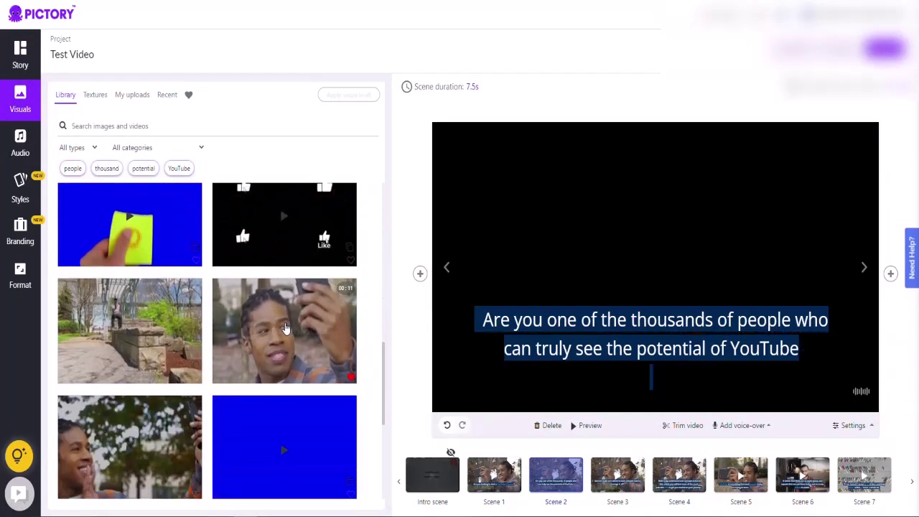
pyautogui.click(285, 328)
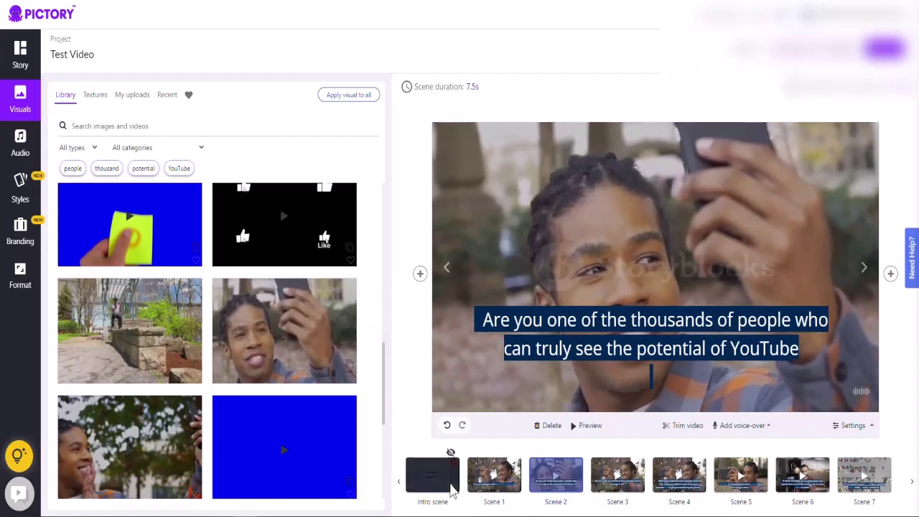
pyautogui.click(495, 481)
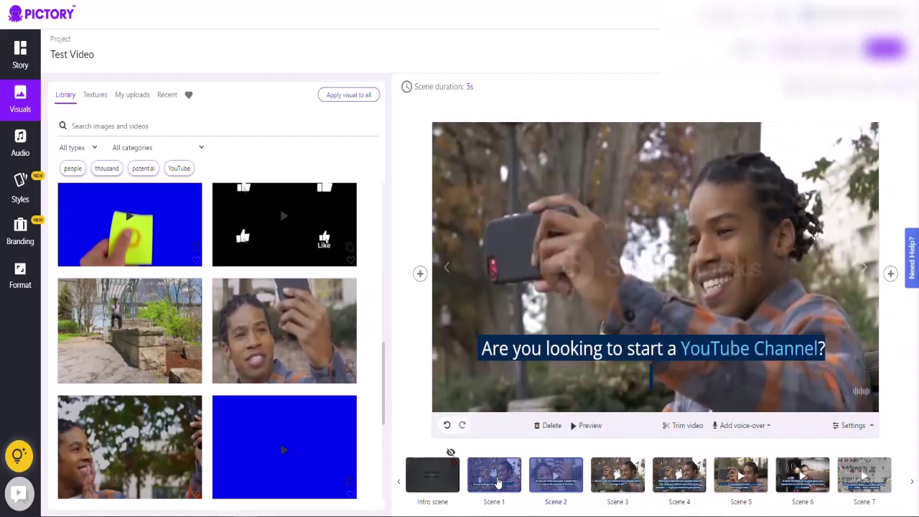
pyautogui.click(562, 480)
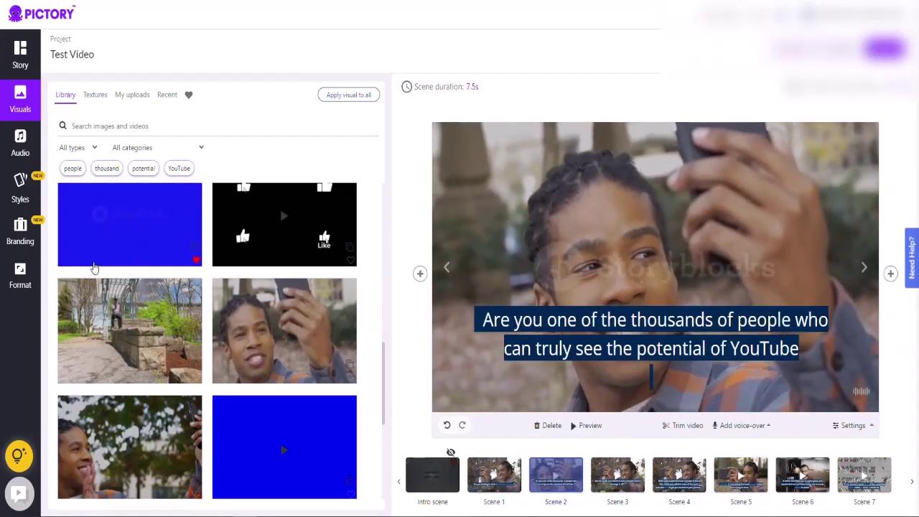
pyautogui.scroll(8, 82, 189)
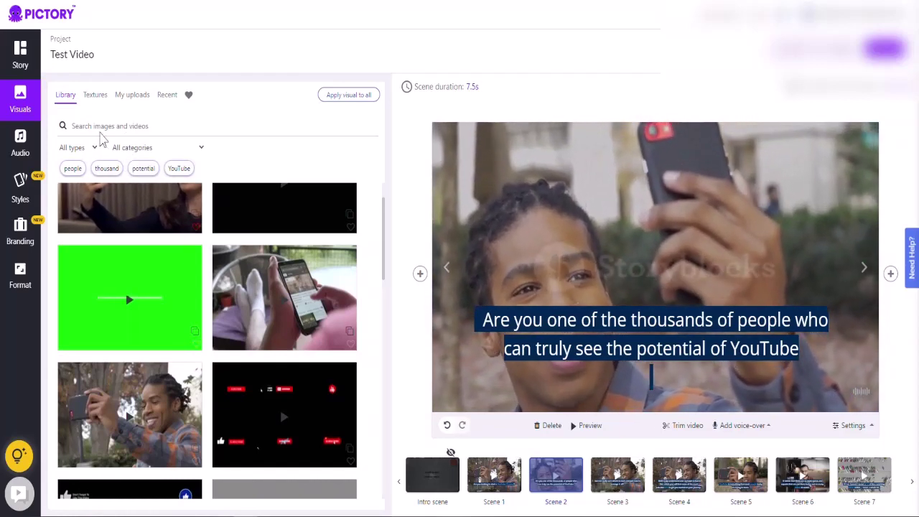
# Step: Browse the Textures, My uploads and Recent visuals, viewing recently used stock clips
pyautogui.click(94, 98)
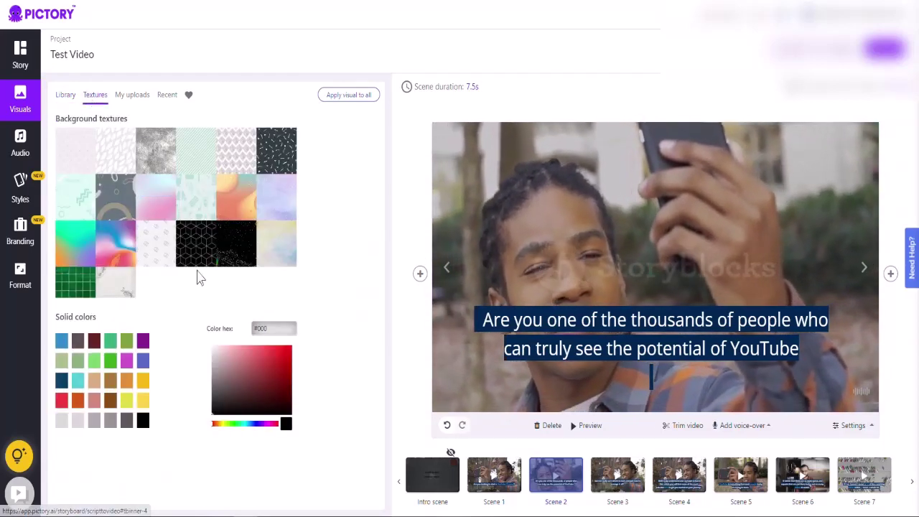
pyautogui.click(132, 97)
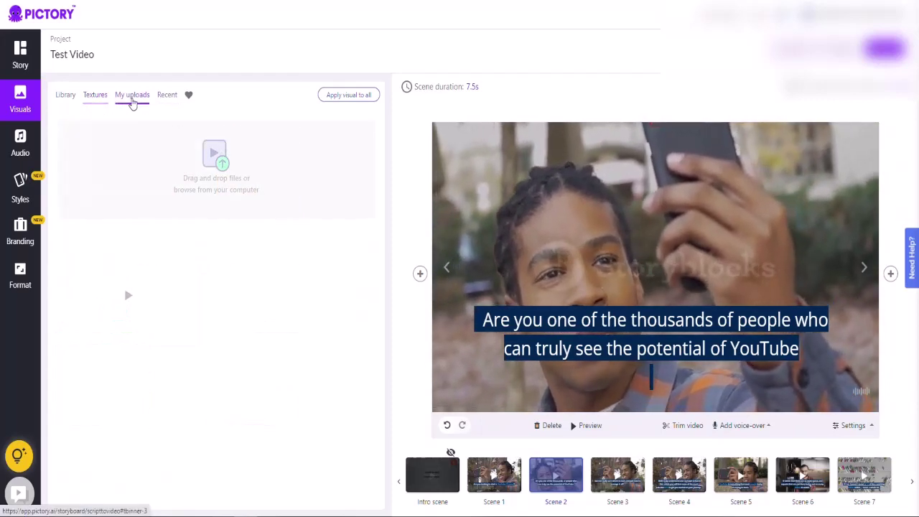
pyautogui.click(169, 99)
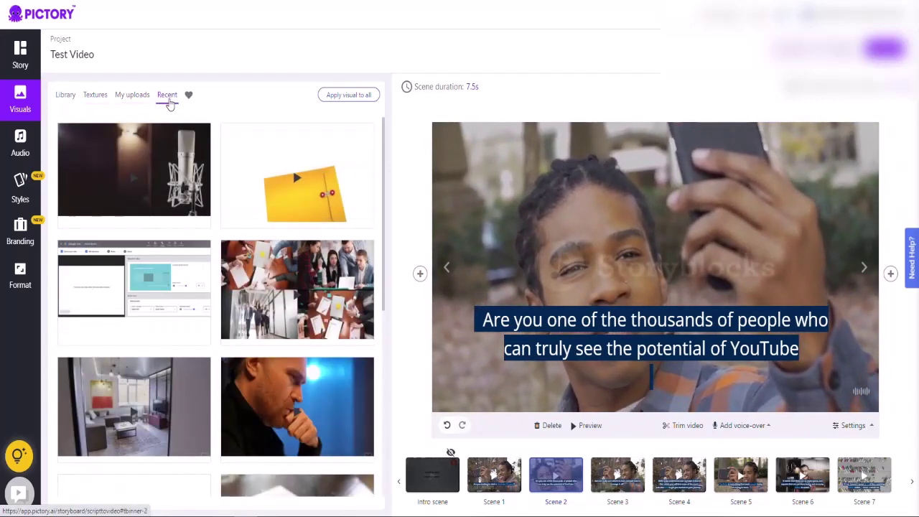
pyautogui.scroll(-5, 256, 339)
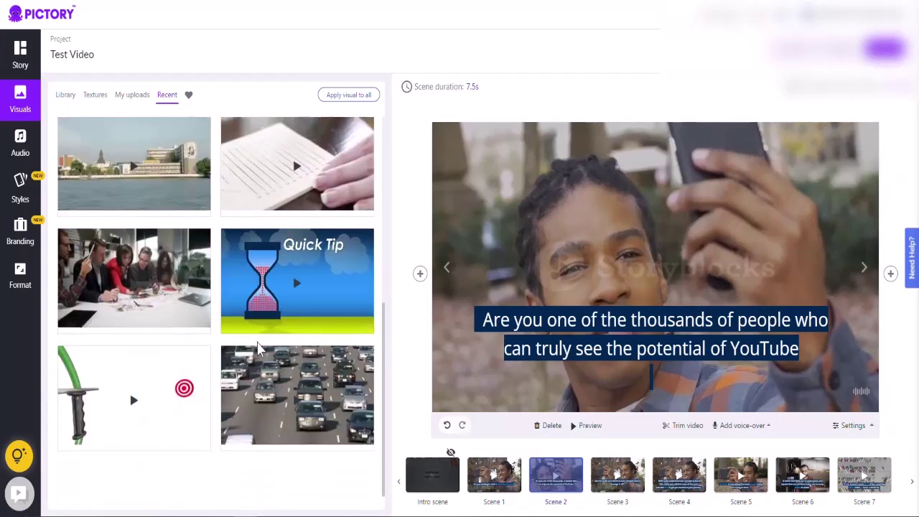
pyautogui.scroll(5, 260, 344)
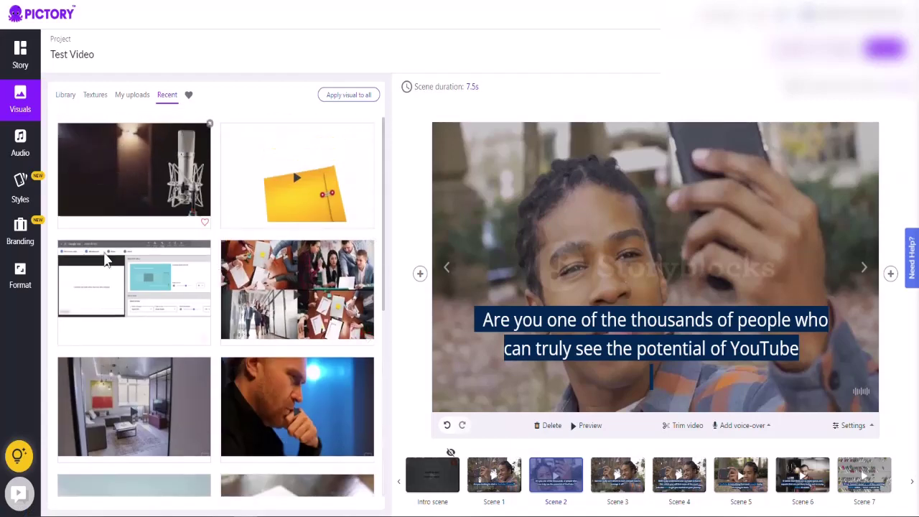
# Step: Show the background music library and mark the Two Cars track as a favourite
pyautogui.click(20, 61)
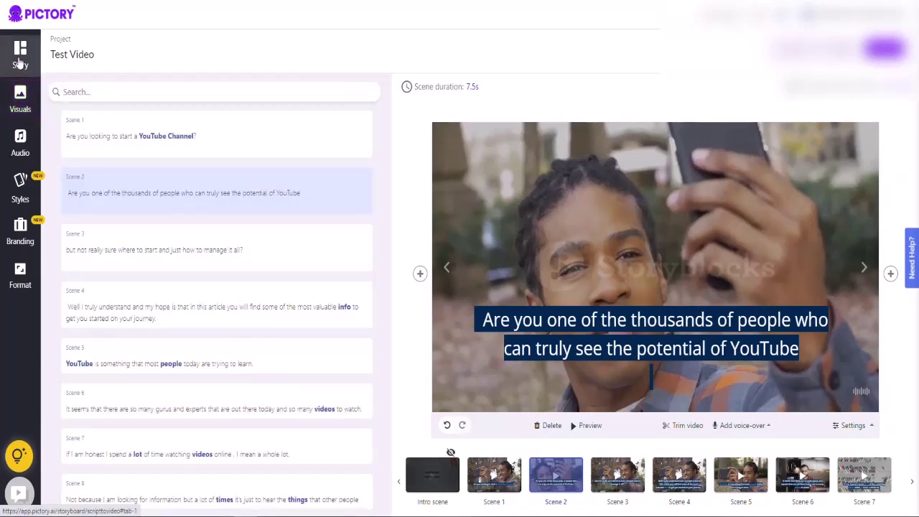
pyautogui.click(22, 146)
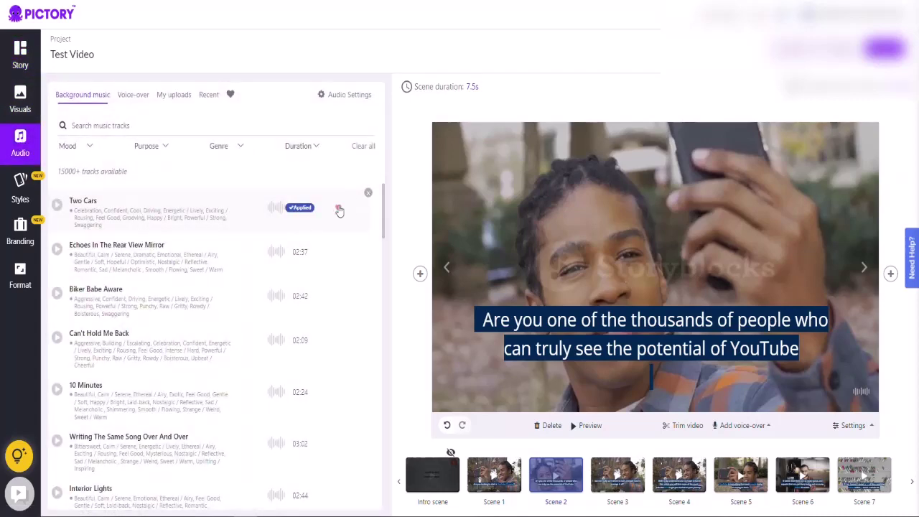
pyautogui.click(338, 208)
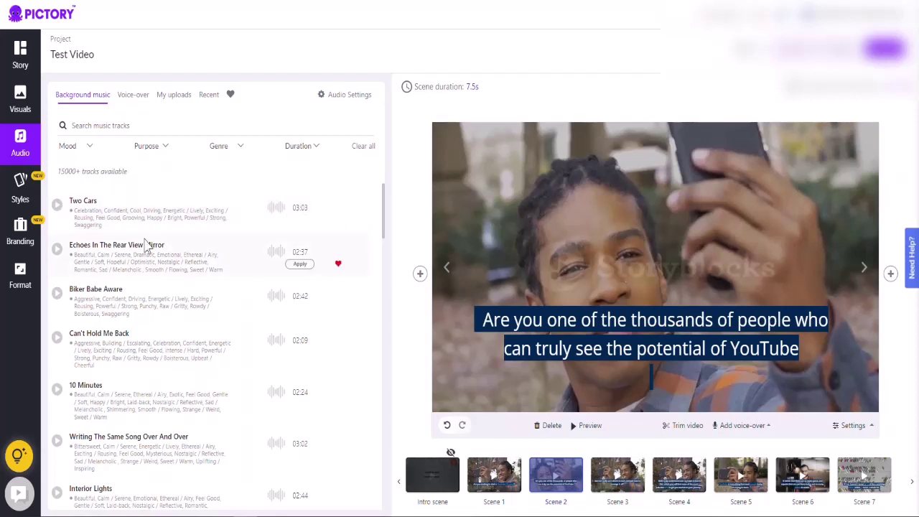
# Step: After checking the outro text style, set the Branding scene logo position to bottom right
pyautogui.click(22, 198)
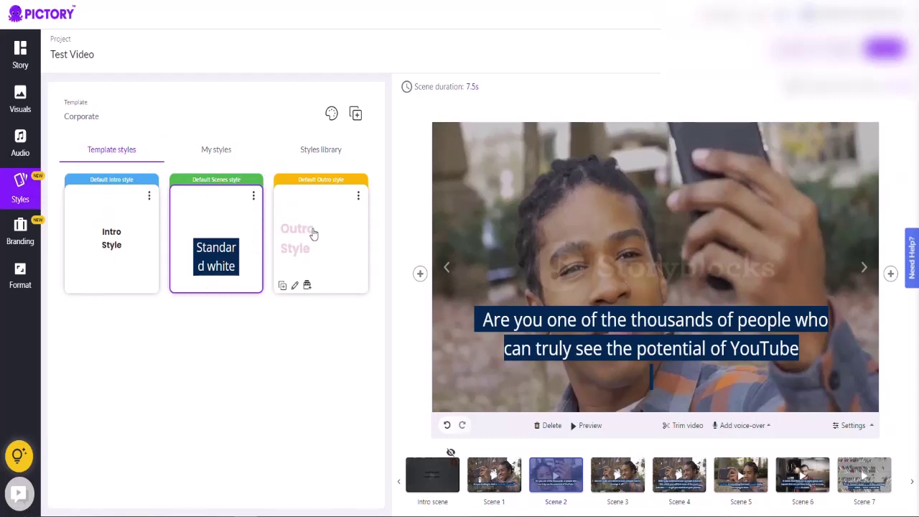
pyautogui.click(359, 195)
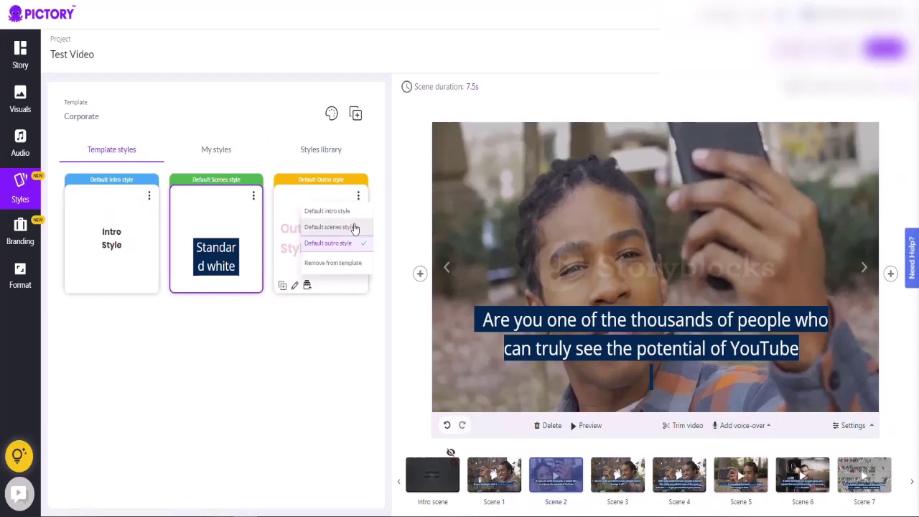
pyautogui.click(20, 231)
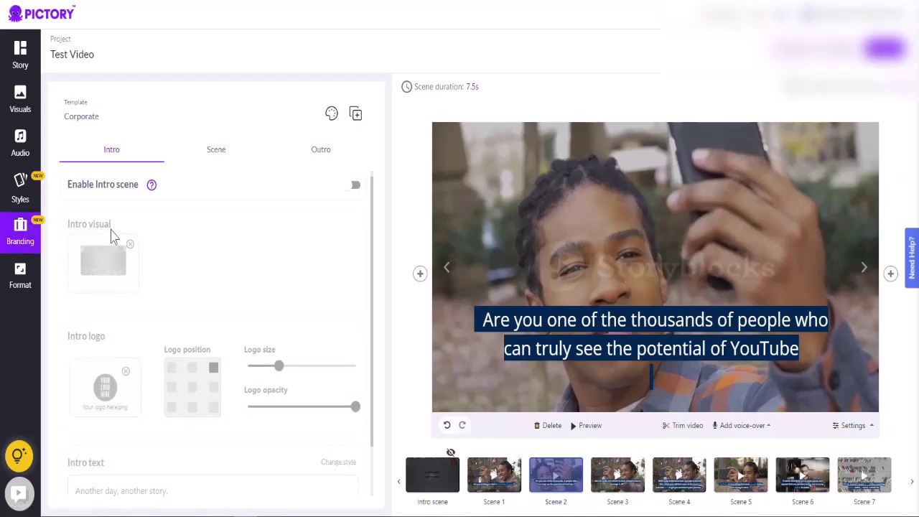
pyautogui.scroll(-1, 219, 275)
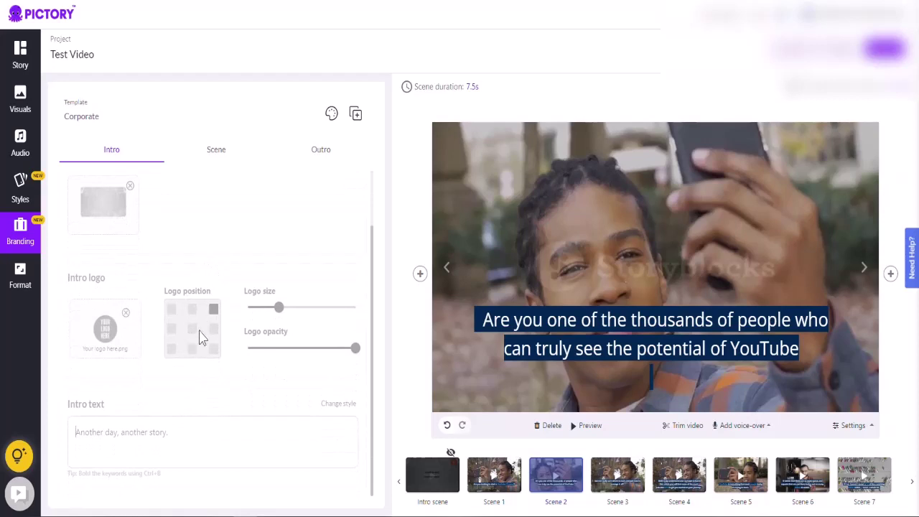
pyautogui.scroll(1, 219, 273)
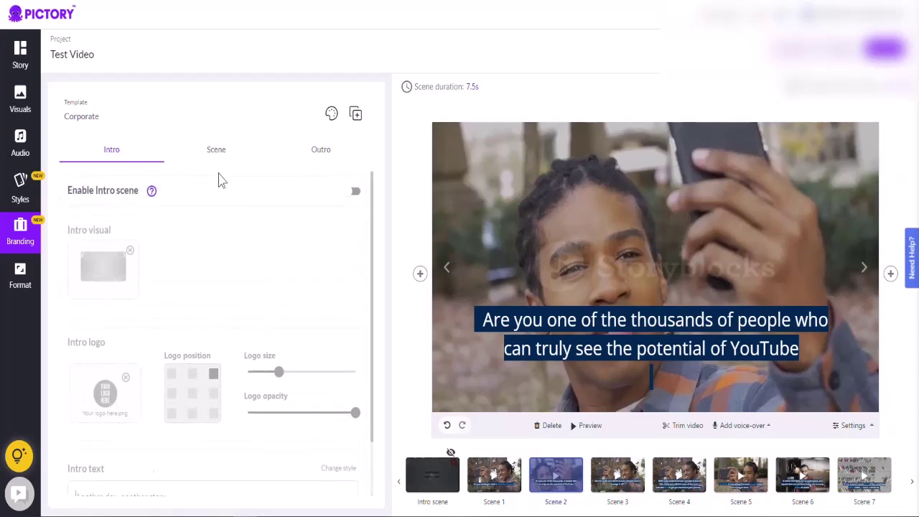
pyautogui.click(214, 153)
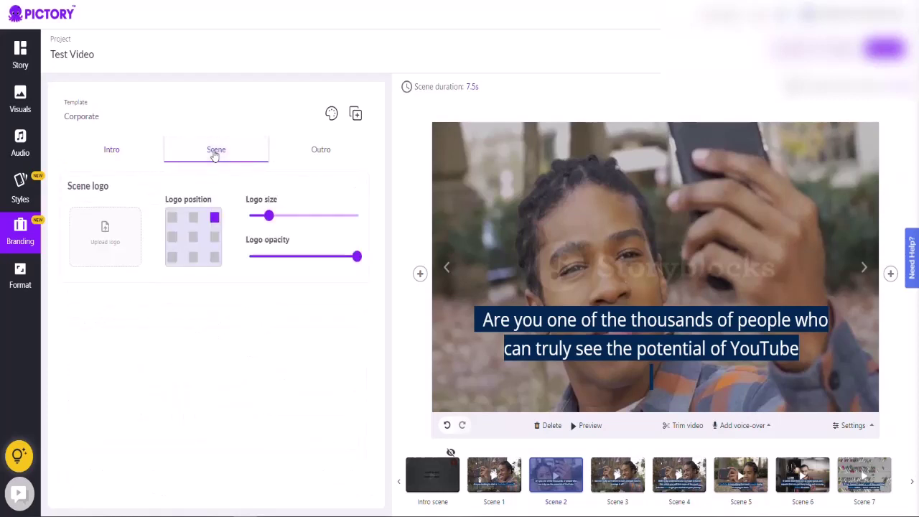
pyautogui.click(215, 239)
pyautogui.click(215, 257)
# Step: Check the Format resolution and aspect ratio options, then preview Scene 1 in Story
pyautogui.click(20, 278)
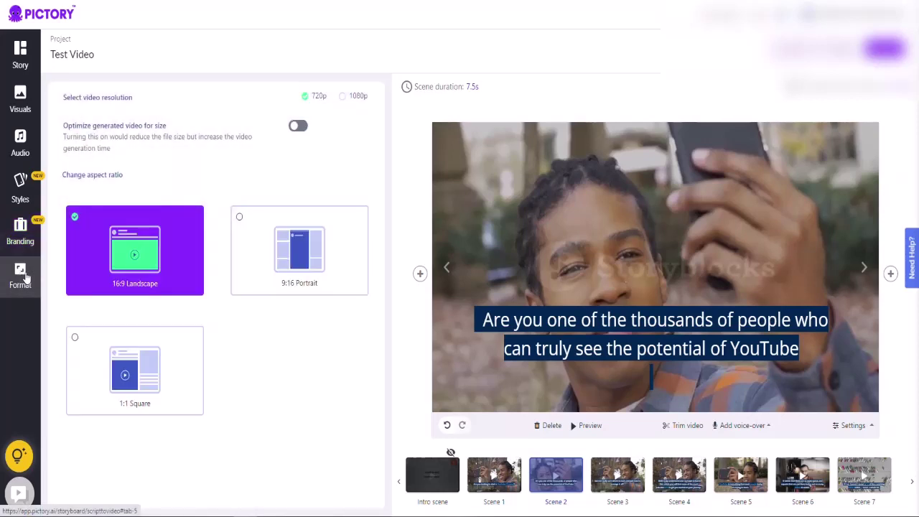
pyautogui.click(22, 57)
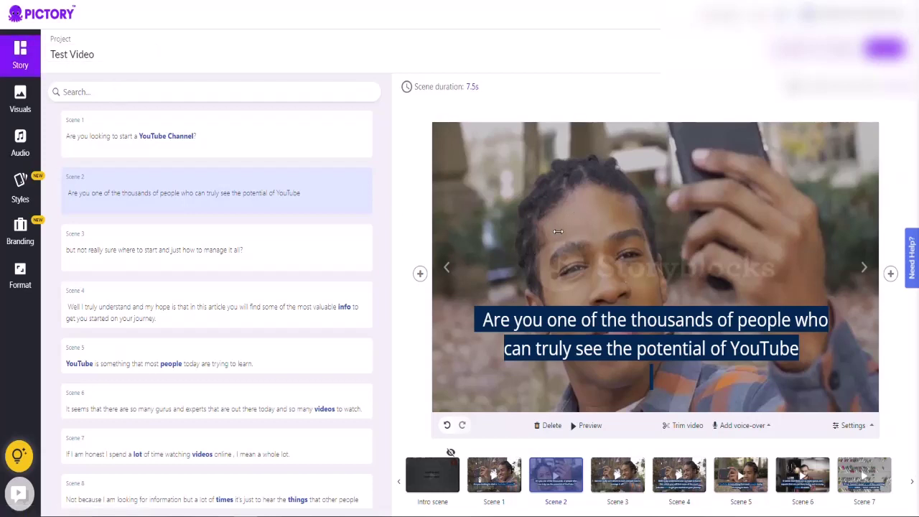
pyautogui.scroll(1, 351, 208)
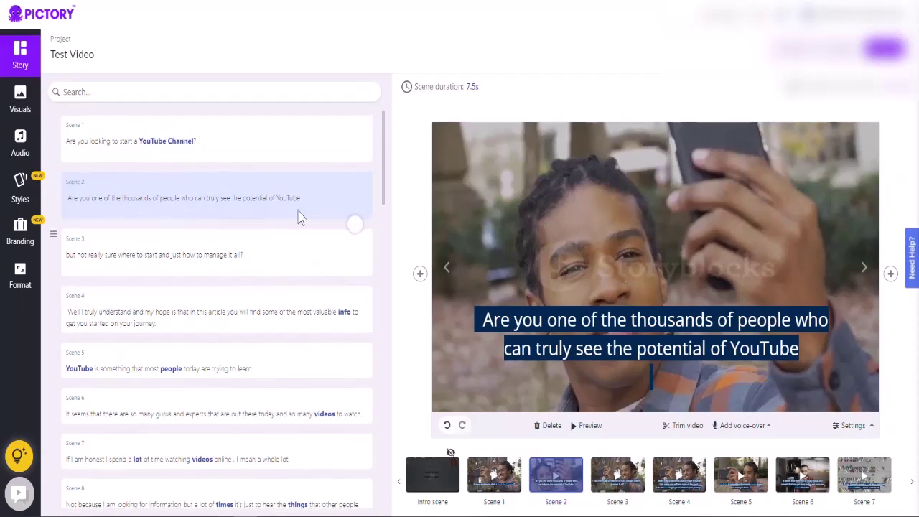
pyautogui.click(233, 140)
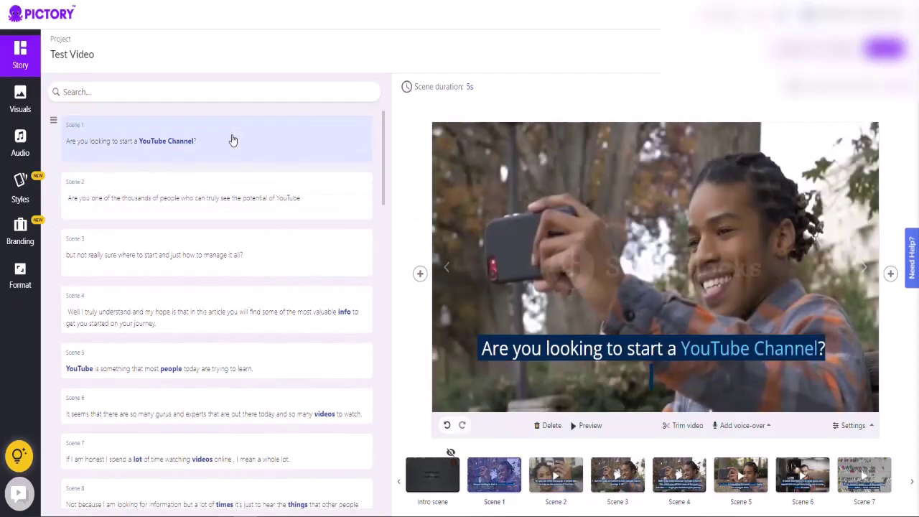
# Step: Look at the Voice-over area under Audio's My uploads, then return to the Story scene list
pyautogui.click(21, 147)
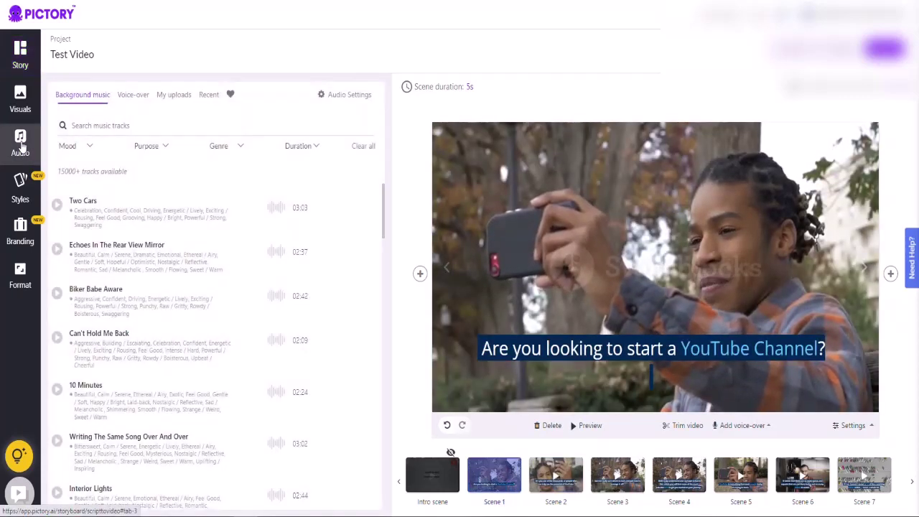
pyautogui.click(173, 95)
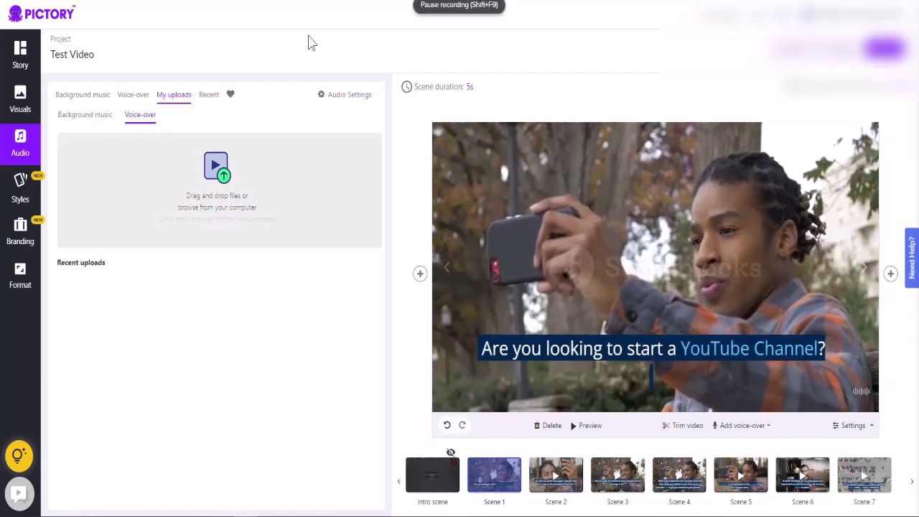
pyautogui.click(20, 52)
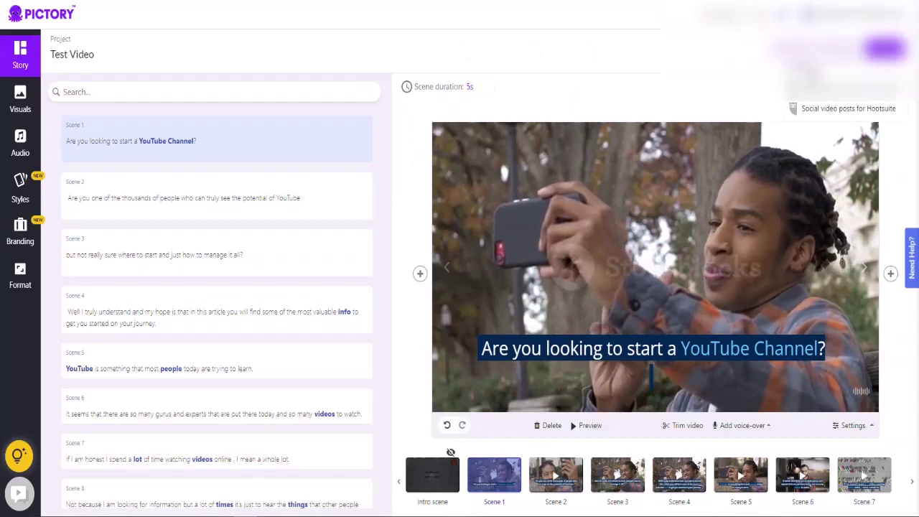
# Step: Generate Test Video and go to My Projects, where it is saved
pyautogui.click(808, 71)
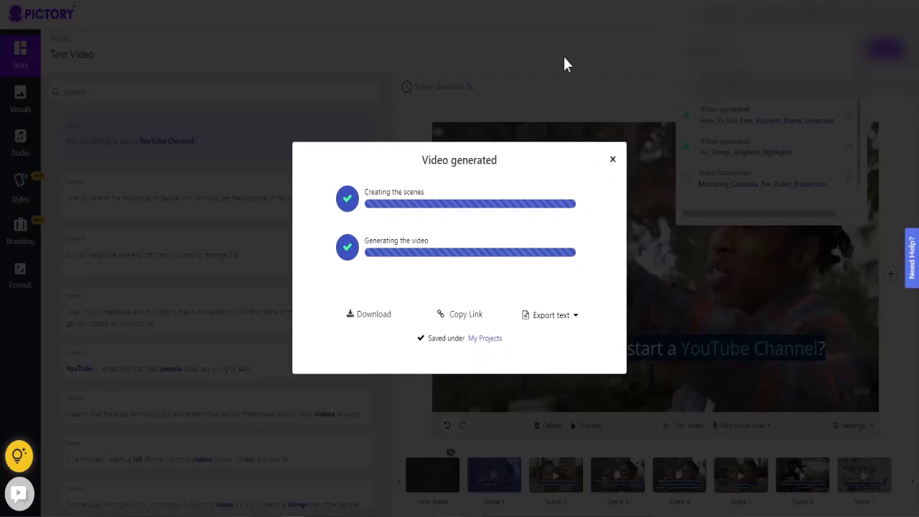
pyautogui.click(482, 339)
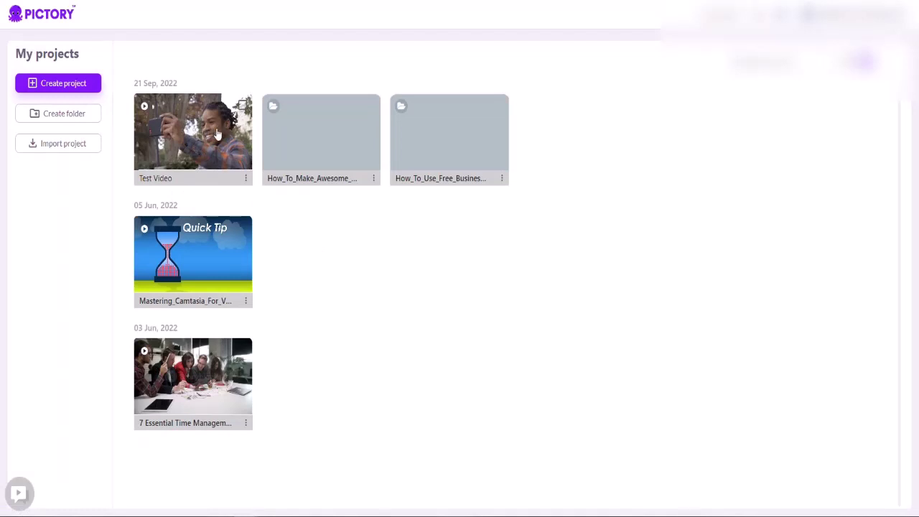
# Step: Return to the Pictory home page and copy the writing article's URL from the browser
pyautogui.click(52, 20)
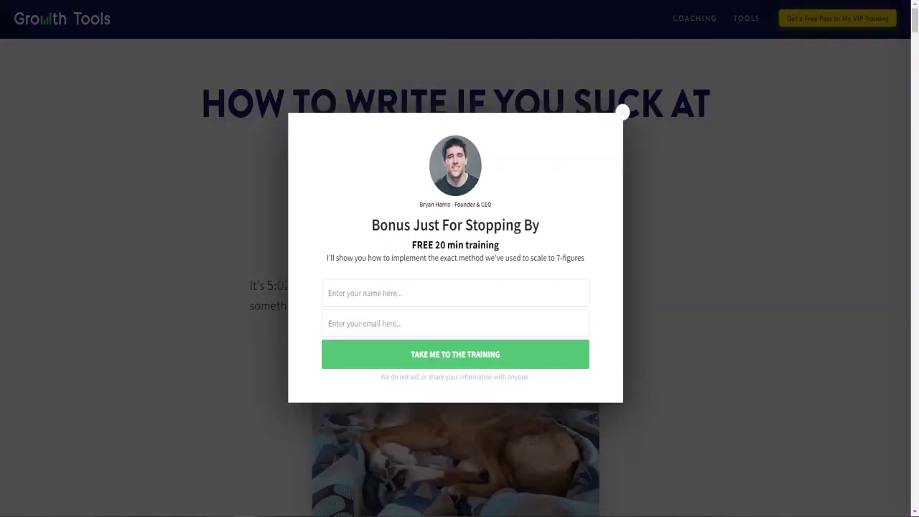
pyautogui.click(623, 112)
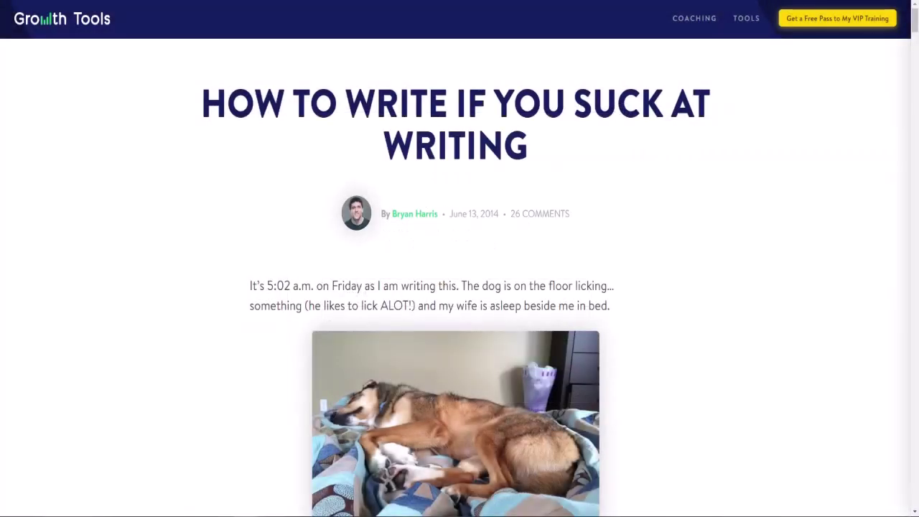
pyautogui.rightClick(165, 2)
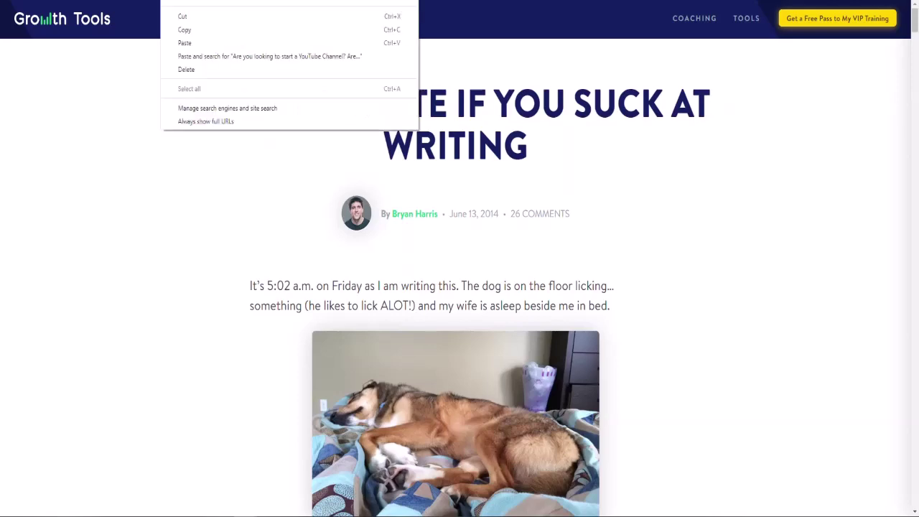
pyautogui.click(192, 30)
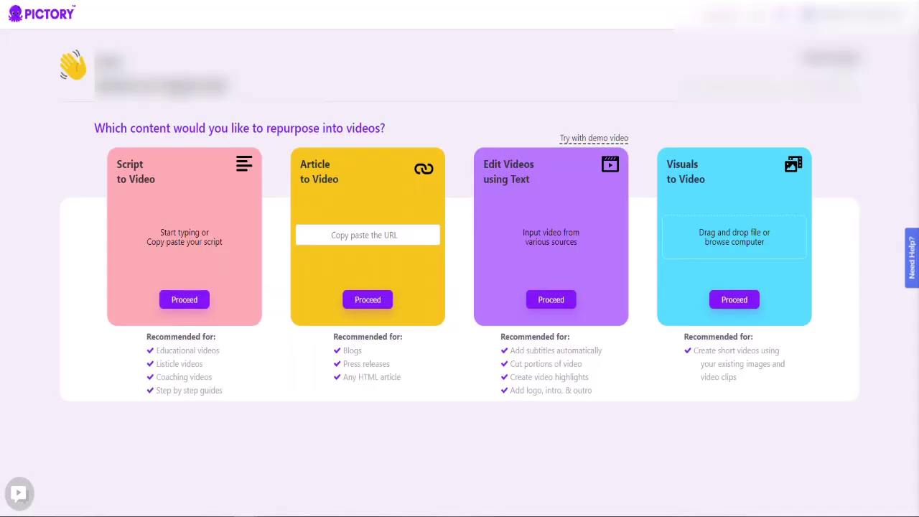
# Step: Paste the article URL into the Article to Video field and proceed
pyautogui.click(341, 234)
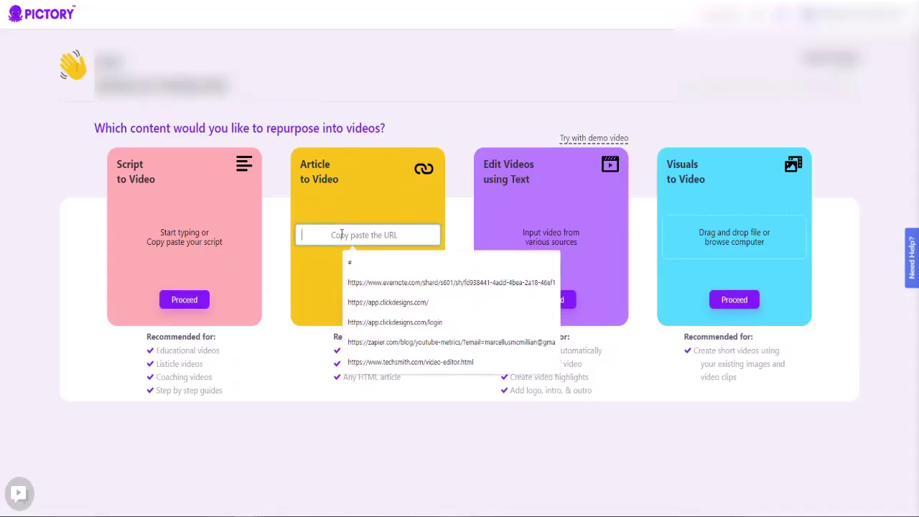
pyautogui.hotkey('ctrl', 'v')
pyautogui.click(369, 301)
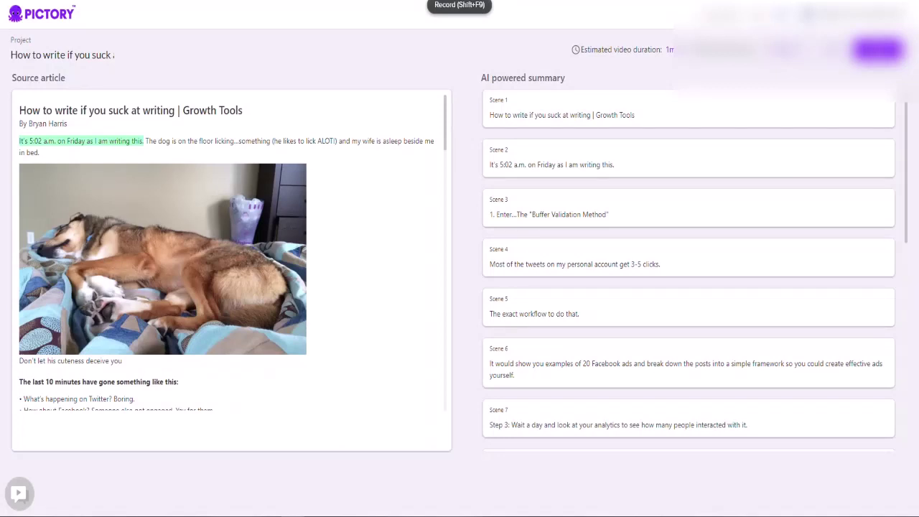
pyautogui.scroll(-10, 254, 189)
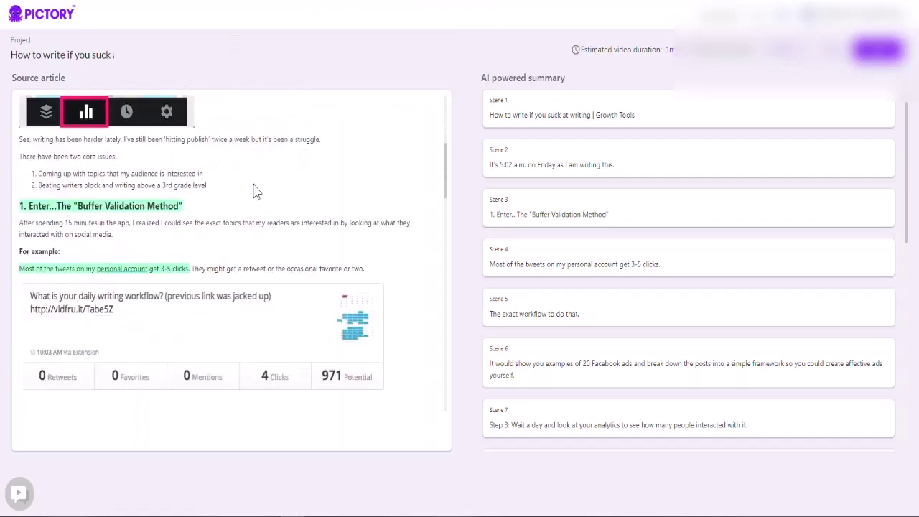
pyautogui.scroll(-10, 254, 189)
pyautogui.scroll(5, 216, 195)
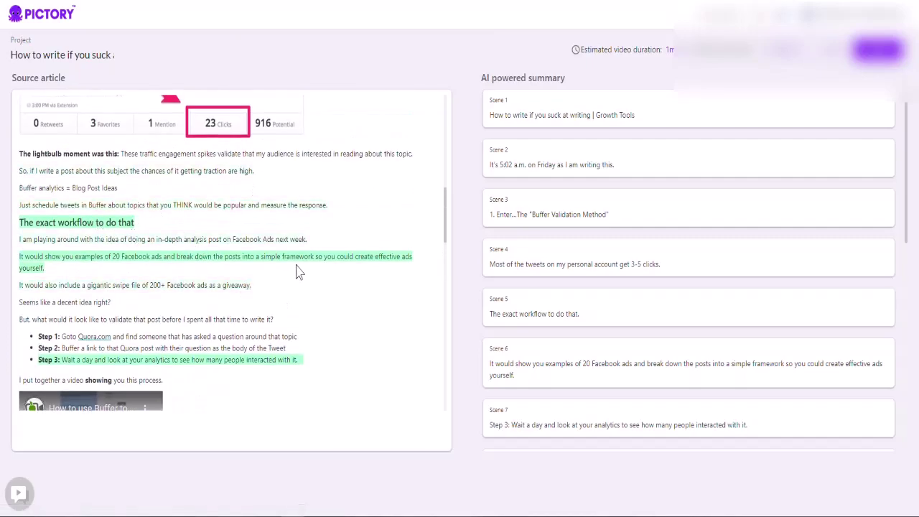
pyautogui.scroll(10, 294, 262)
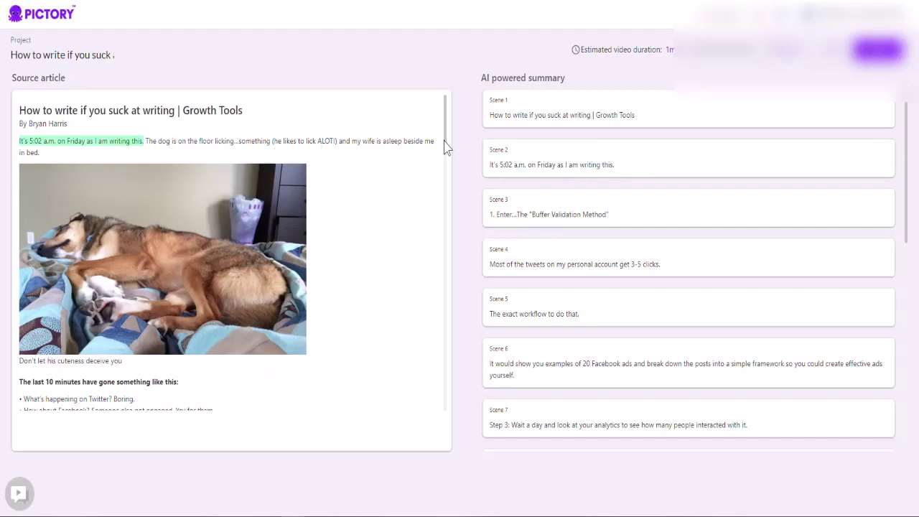
pyautogui.moveTo(444, 146); pyautogui.dragTo(446, 122)
# Step: Remove the 5:02 a.m. sentence from the summary and scroll back through the source article
pyautogui.click(147, 142)
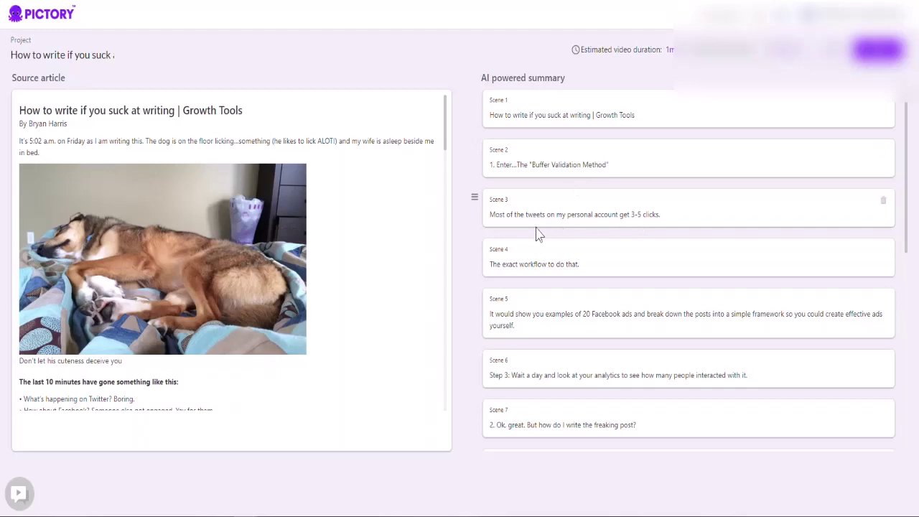
pyautogui.scroll(-2, 593, 238)
pyautogui.scroll(-1, 237, 300)
pyautogui.scroll(-2, 236, 295)
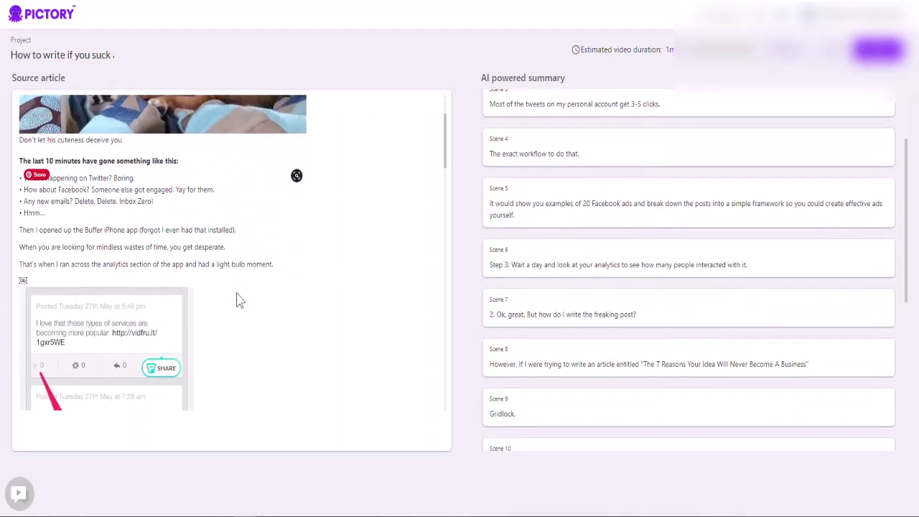
pyautogui.scroll(3, 237, 295)
pyautogui.scroll(-6, 236, 295)
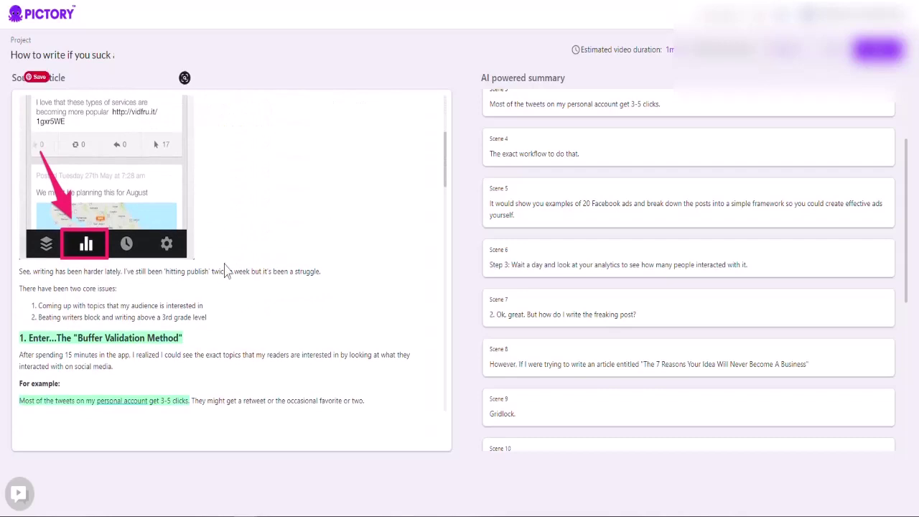
pyautogui.scroll(6, 123, 355)
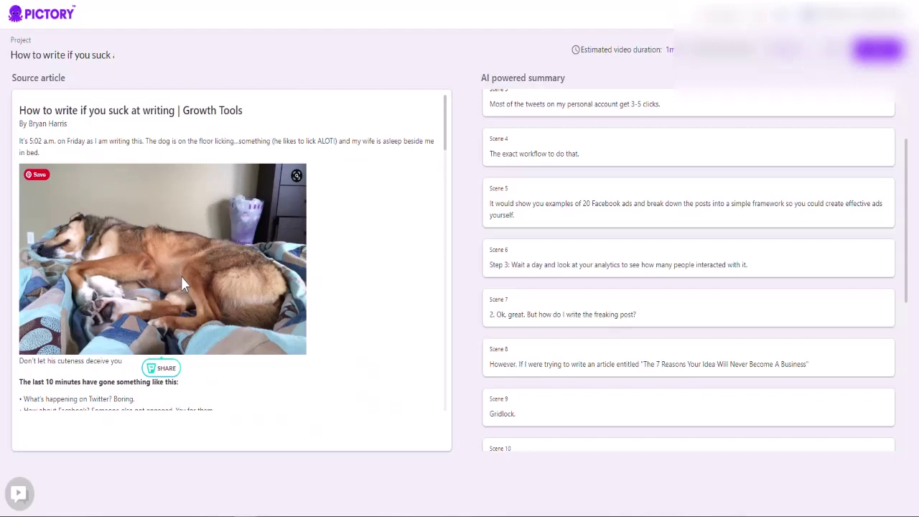
pyautogui.scroll(-4, 251, 289)
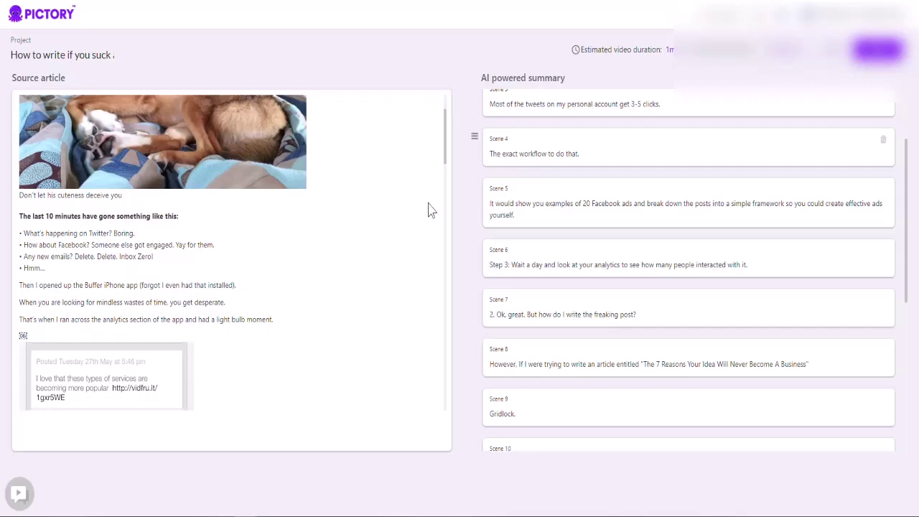
pyautogui.scroll(4, 303, 290)
pyautogui.scroll(-3, 314, 273)
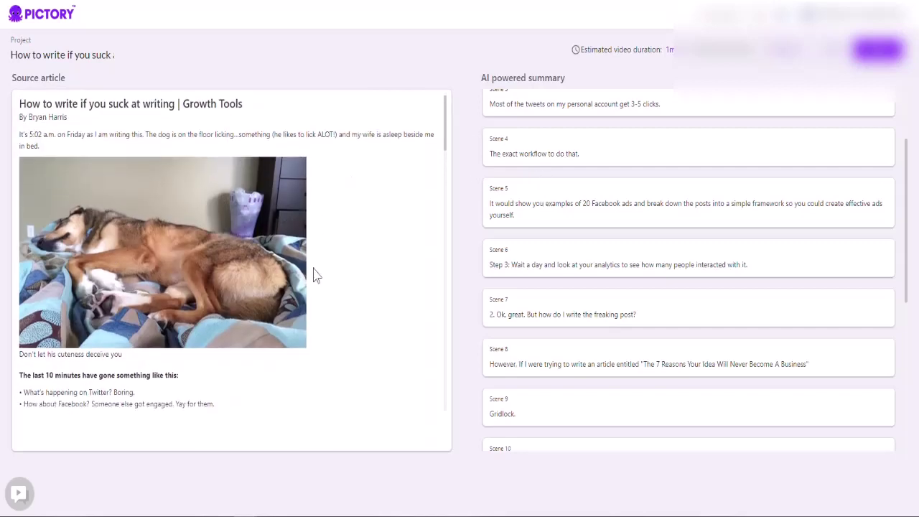
pyautogui.scroll(-4, 171, 305)
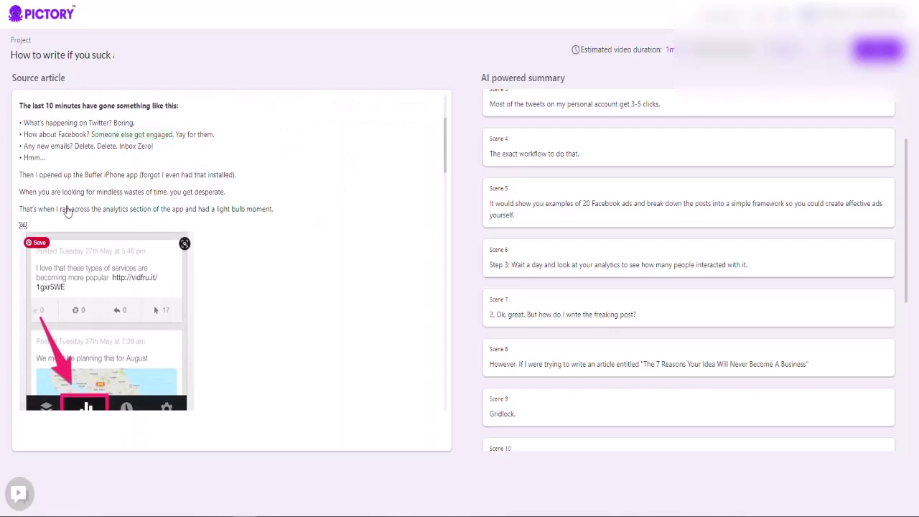
pyautogui.scroll(-4, 272, 261)
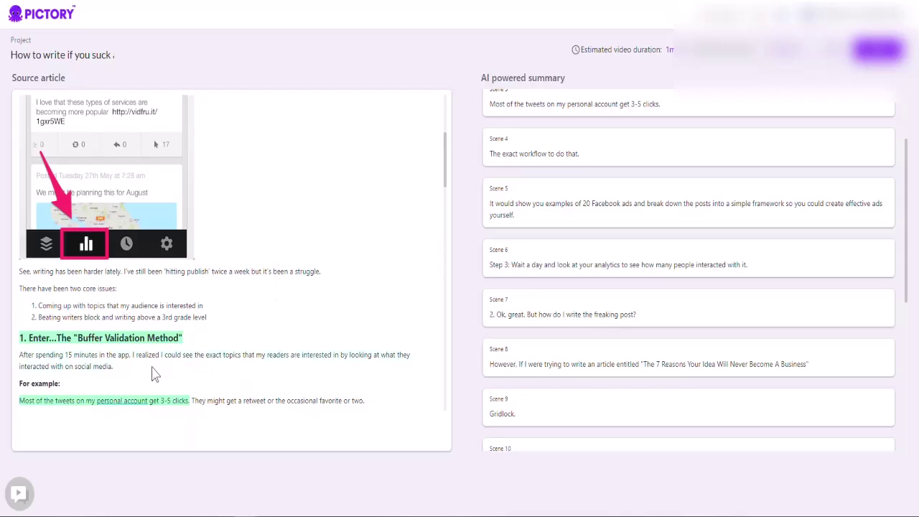
pyautogui.scroll(-3, 264, 312)
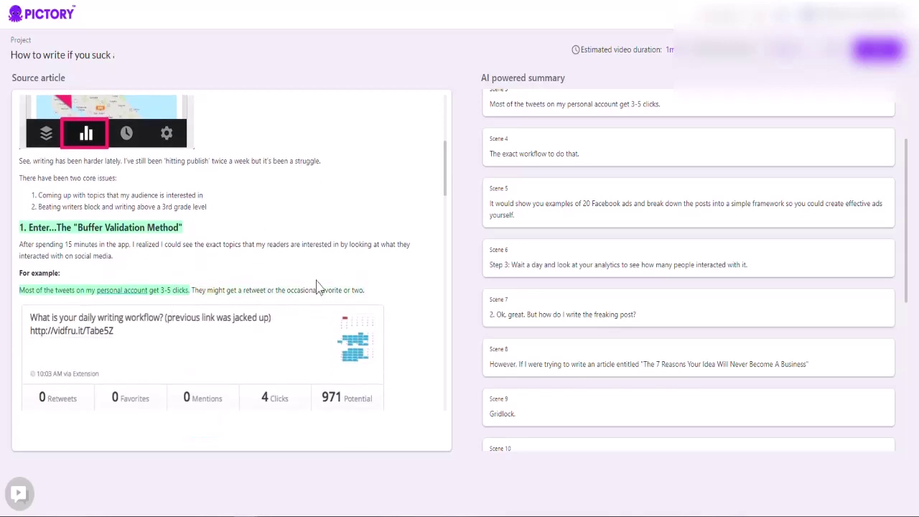
pyautogui.scroll(-3, 312, 287)
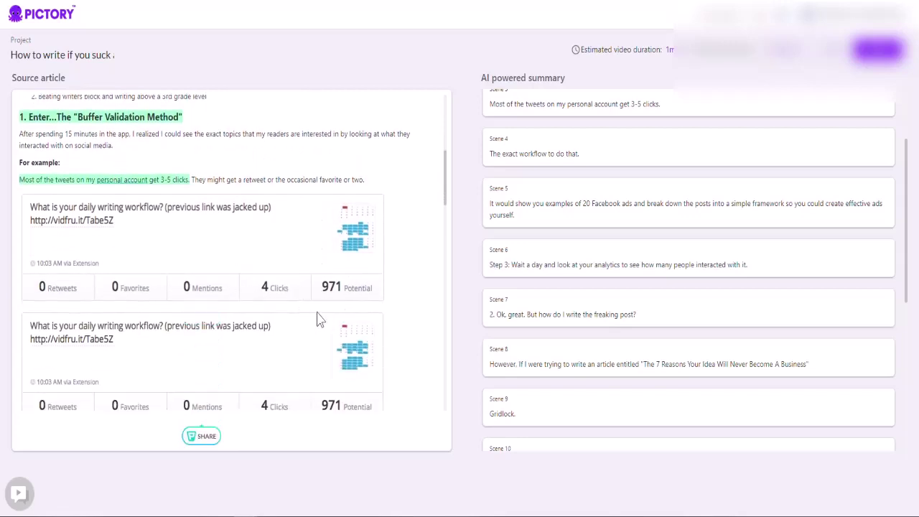
pyautogui.scroll(10, 316, 316)
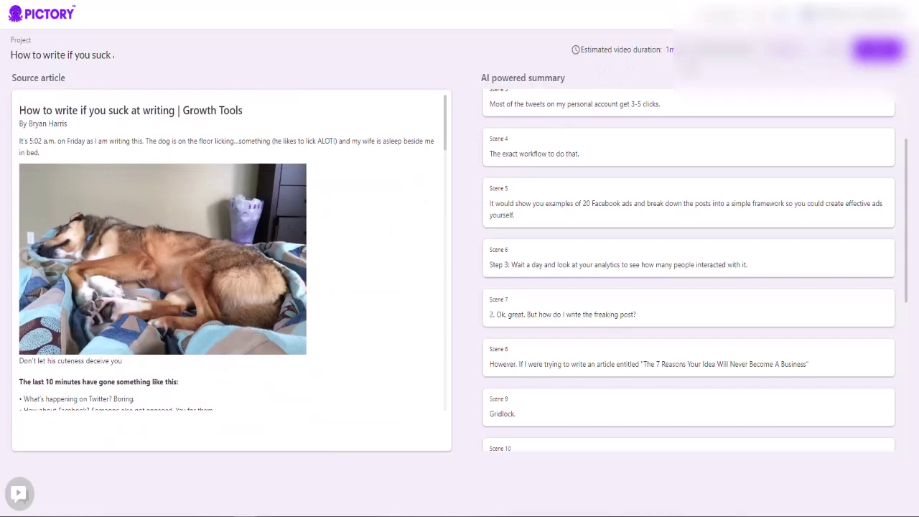
# Step: Add the 'asleep beside me in bed' sentence as a scene, then remove it again
pyautogui.click(371, 148)
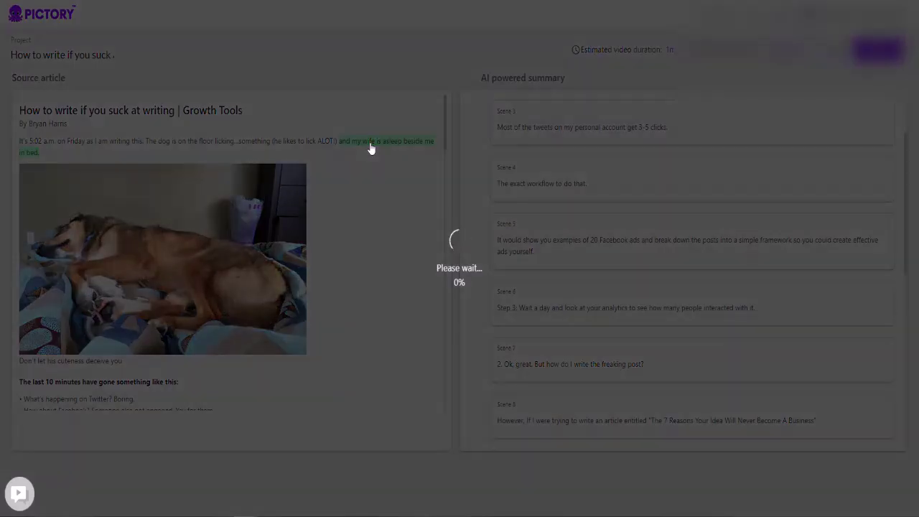
pyautogui.scroll(3, 570, 236)
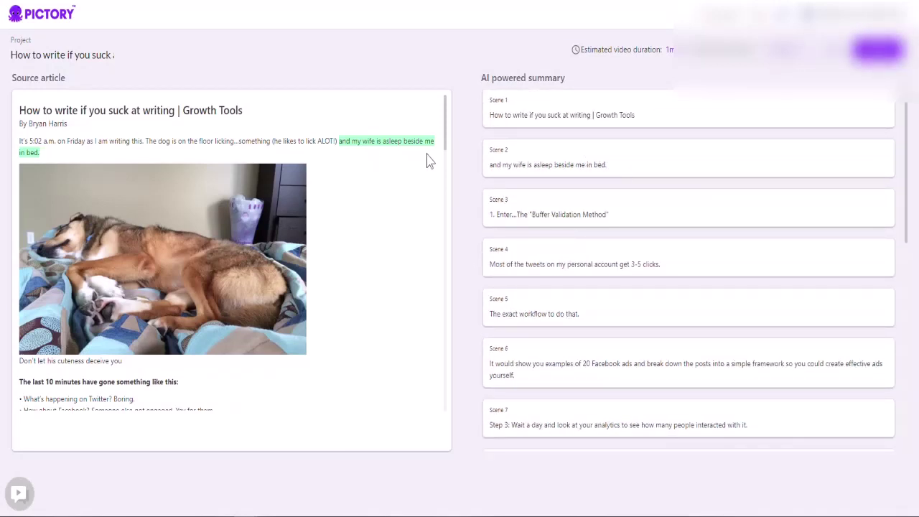
pyautogui.moveTo(406, 148)
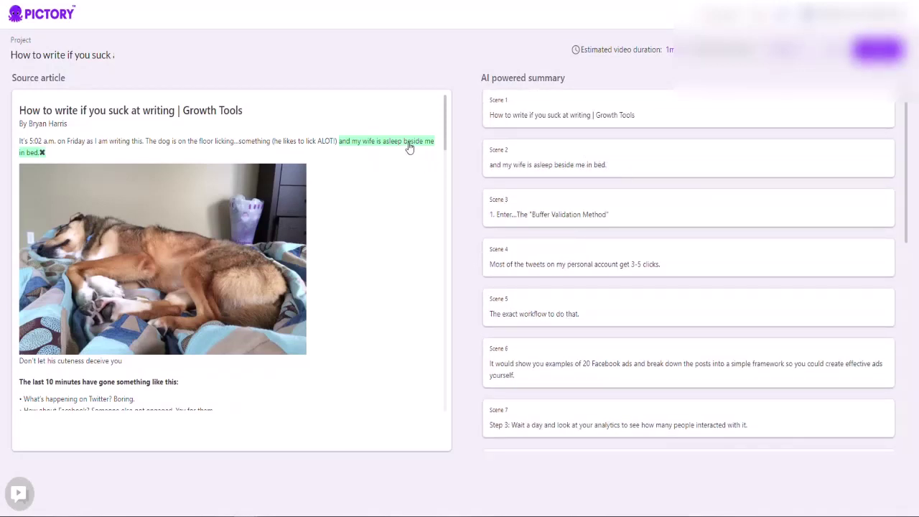
pyautogui.click(42, 154)
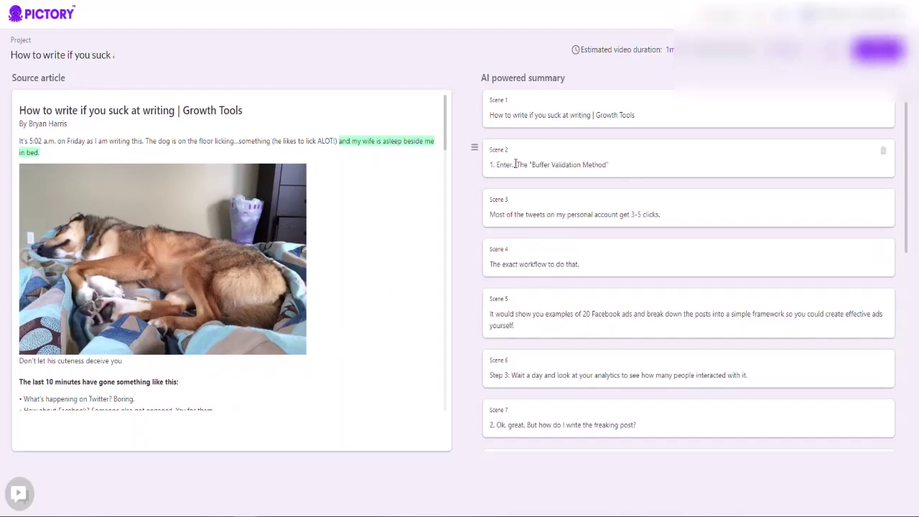
# Step: Review the remaining summary scenes and proceed to template selection
pyautogui.scroll(-5, 560, 238)
pyautogui.scroll(-1, 440, 249)
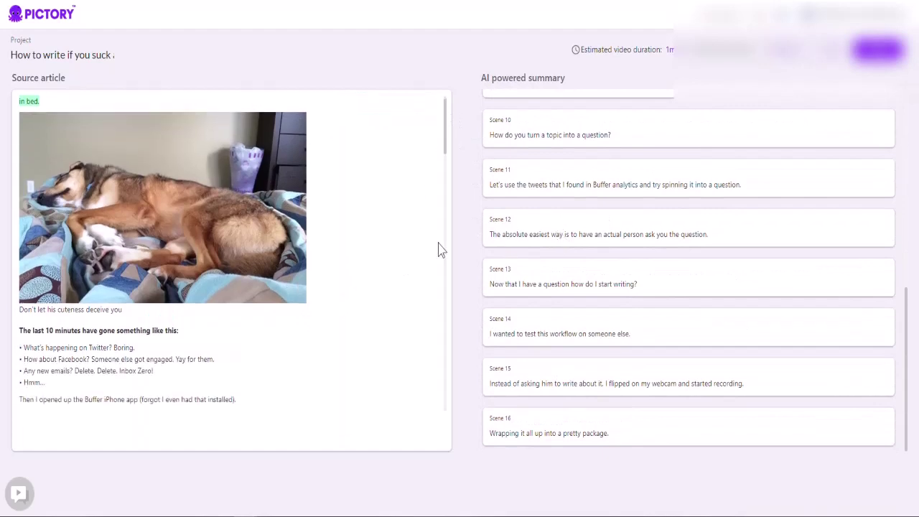
pyautogui.scroll(-1, 440, 250)
pyautogui.scroll(5, 472, 199)
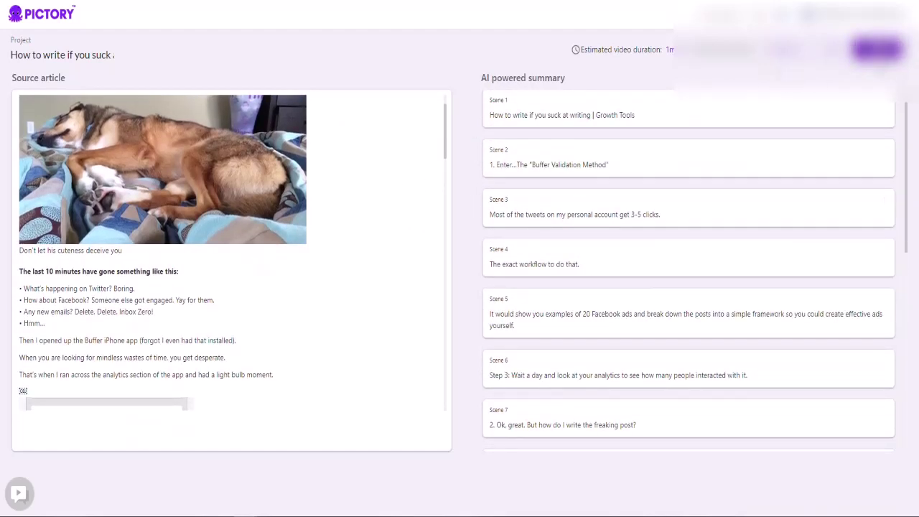
pyautogui.click(878, 49)
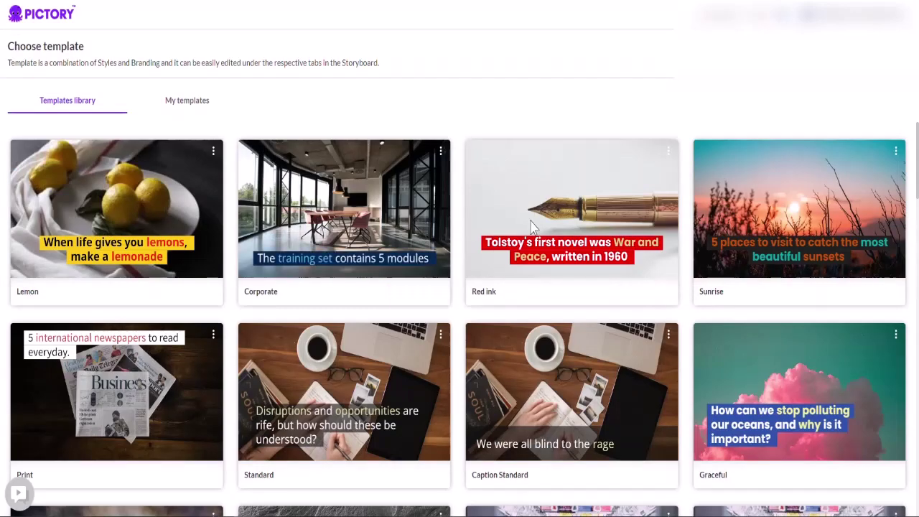
# Step: Select the Metro Caption template at 16:9 and continue to build the storyboard
pyautogui.scroll(-3, 548, 211)
pyautogui.scroll(3, 540, 232)
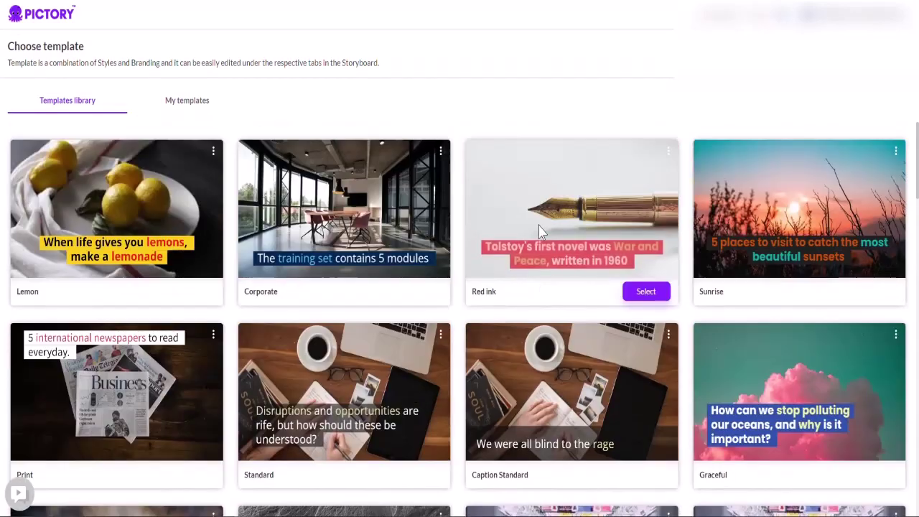
pyautogui.scroll(-2, 540, 232)
pyautogui.scroll(2, 540, 232)
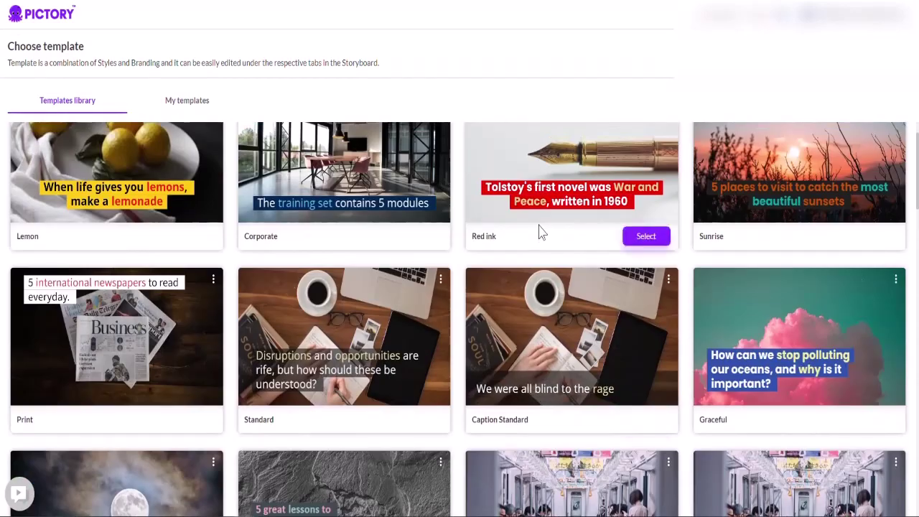
pyautogui.scroll(-3, 541, 232)
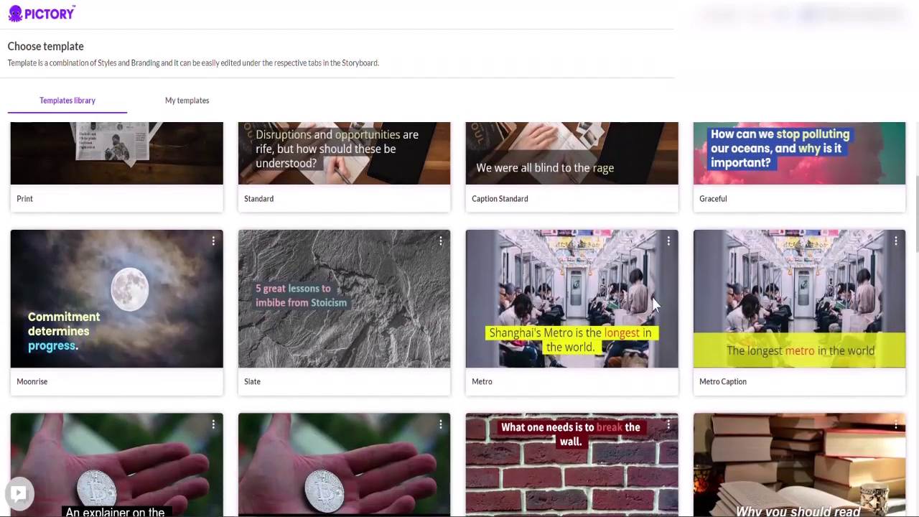
pyautogui.click(874, 381)
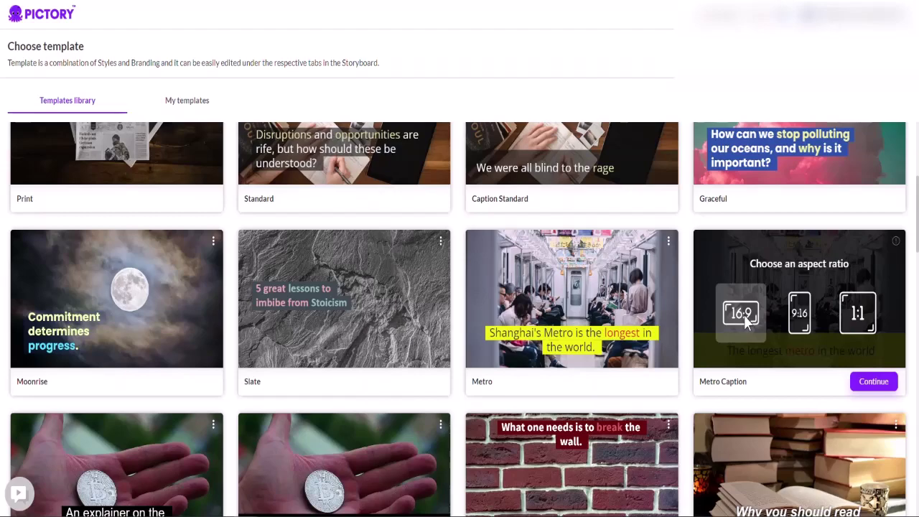
pyautogui.click(871, 381)
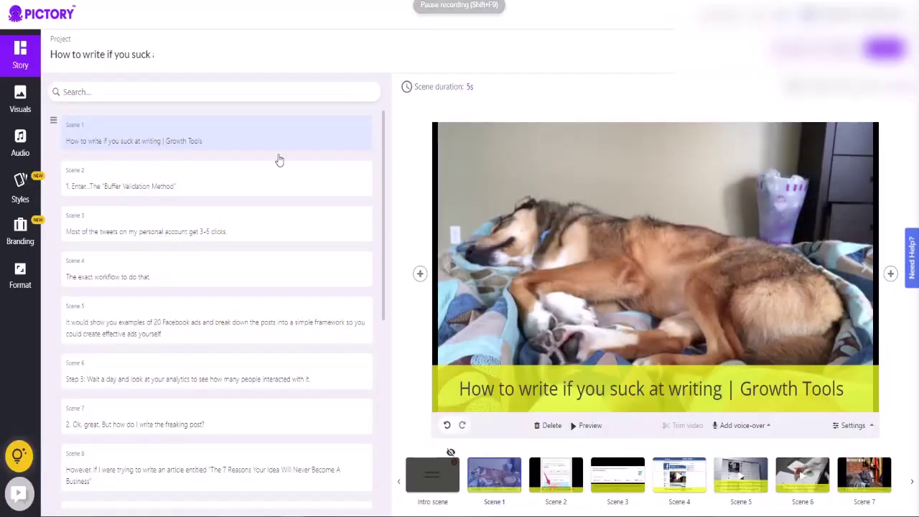
# Step: Delete the extra space before 'Method' in Scene 2's 'Buffer Validation Method' text and generate the video
pyautogui.scroll(-5, 261, 161)
pyautogui.scroll(5, 261, 160)
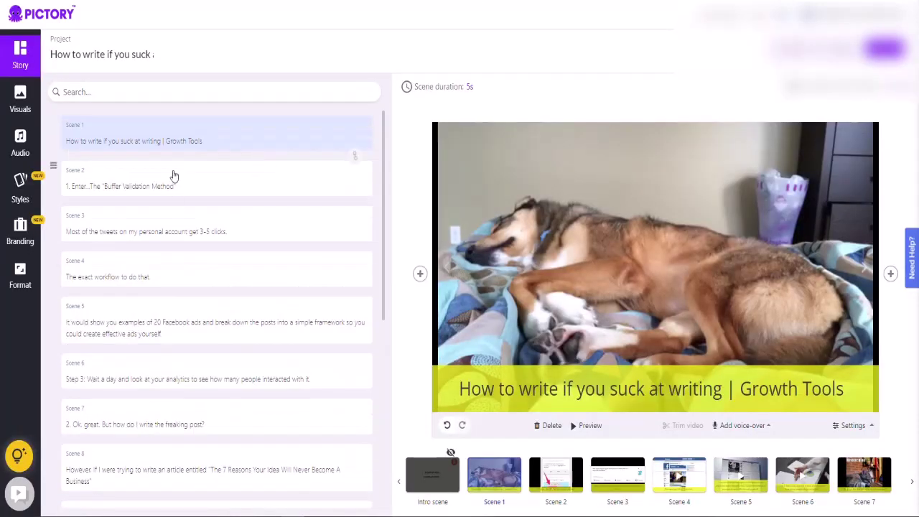
pyautogui.click(159, 187)
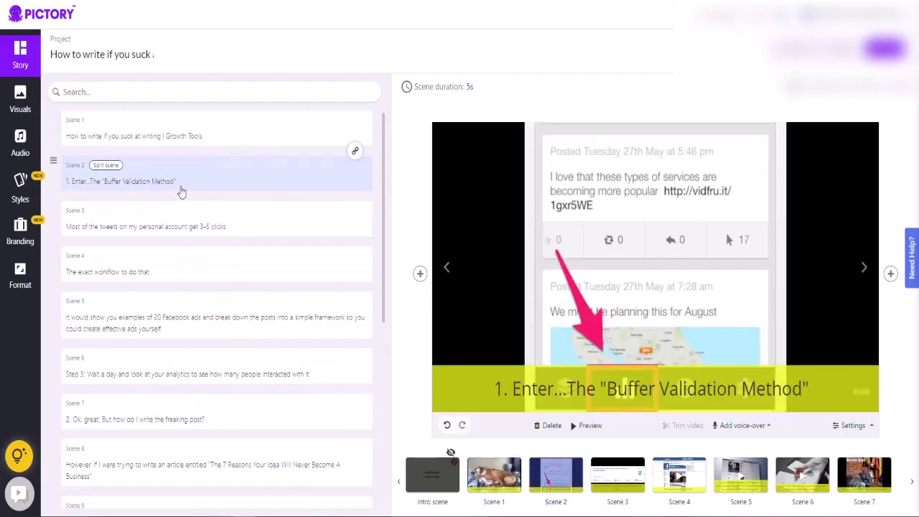
pyautogui.click(152, 182)
pyautogui.press('BackSpace')
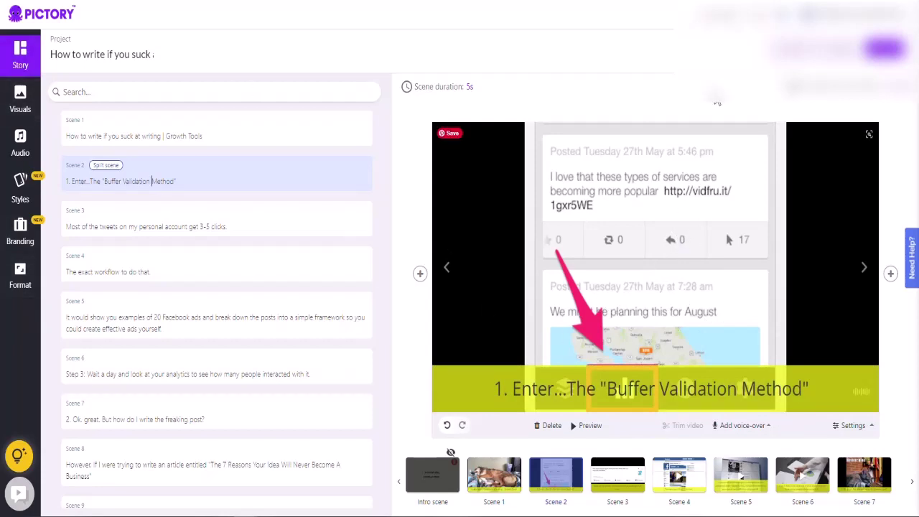
pyautogui.click(152, 181)
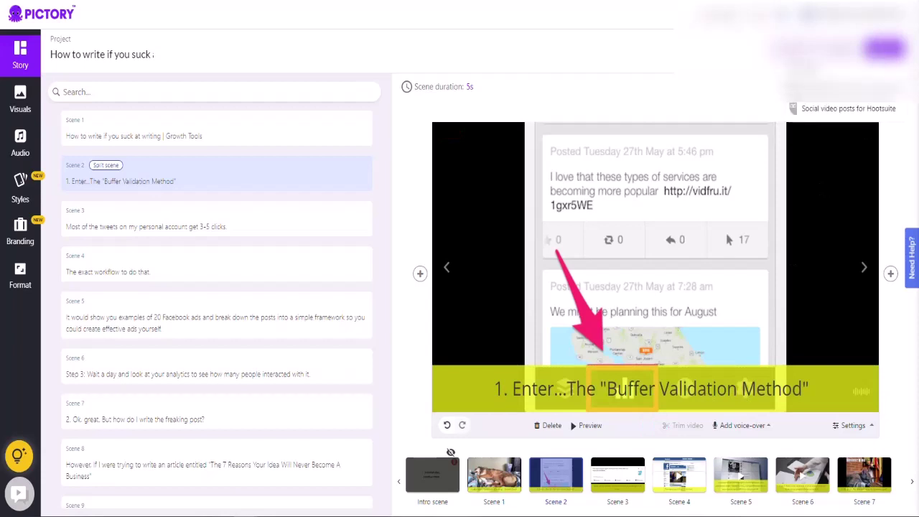
pyautogui.click(883, 48)
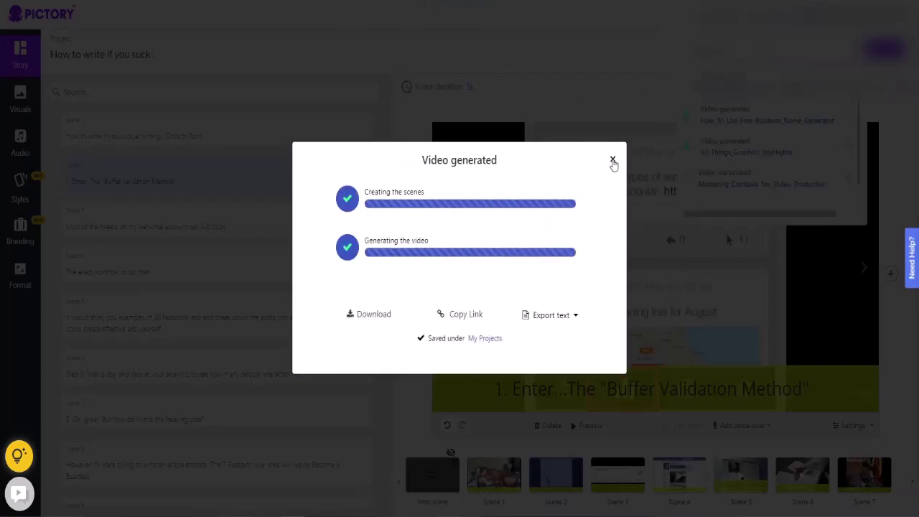
# Step: Check the saved 'How to write if you suck' video in My Projects, then start a new project
pyautogui.click(483, 339)
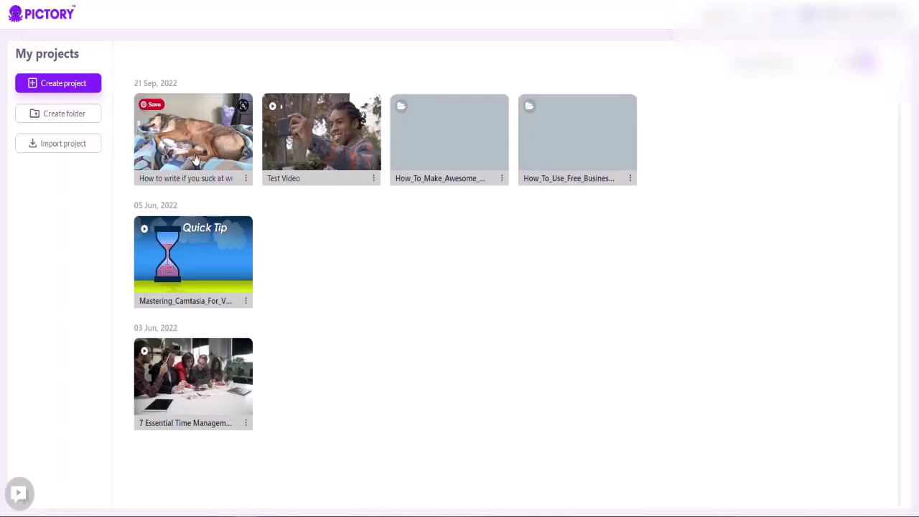
pyautogui.click(61, 83)
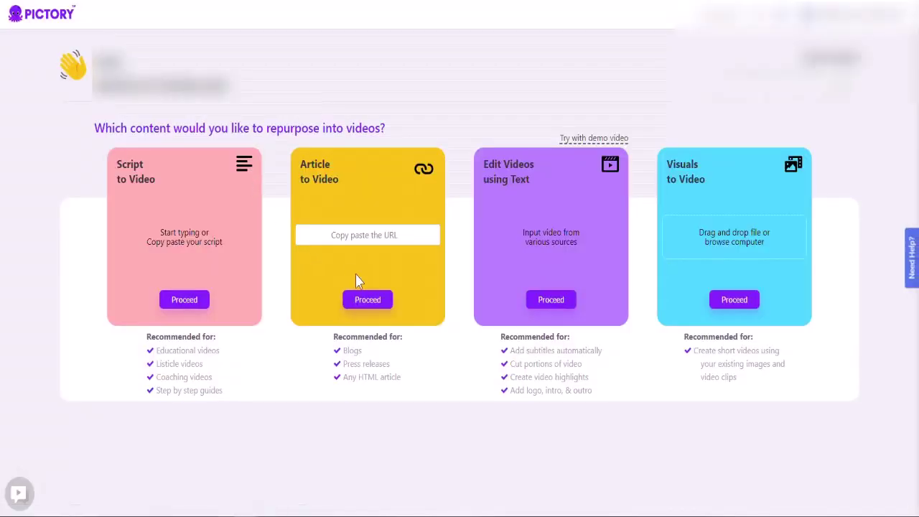
# Step: Upload test video.mp4 from File Explorer into a new Edit Videos using Text project
pyautogui.click(559, 304)
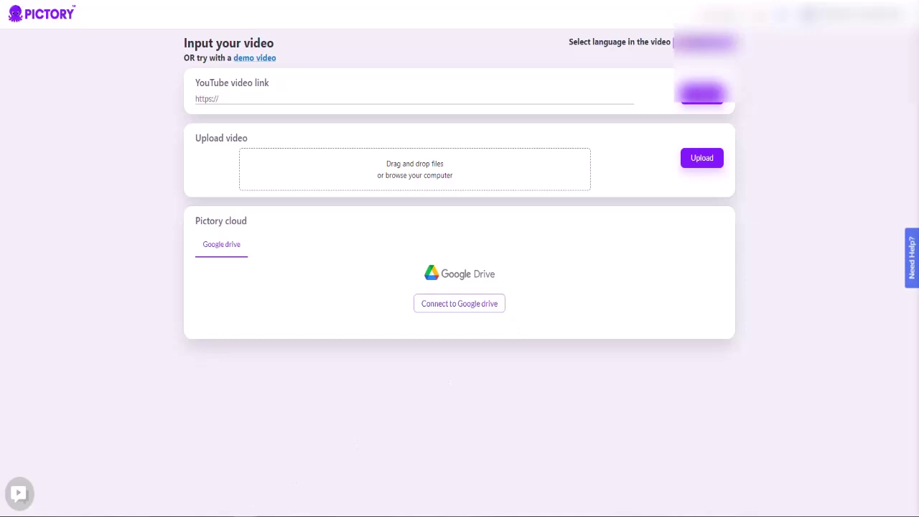
pyautogui.press('super+e')
pyautogui.moveTo(532, 37); pyautogui.dragTo(88, 175)
pyautogui.moveTo(320, 415); pyautogui.dragTo(413, 183)
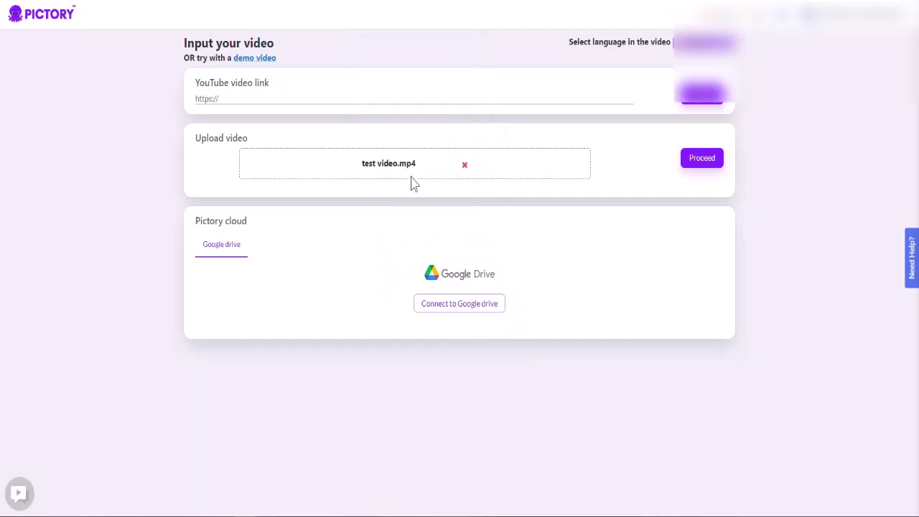
pyautogui.click(702, 159)
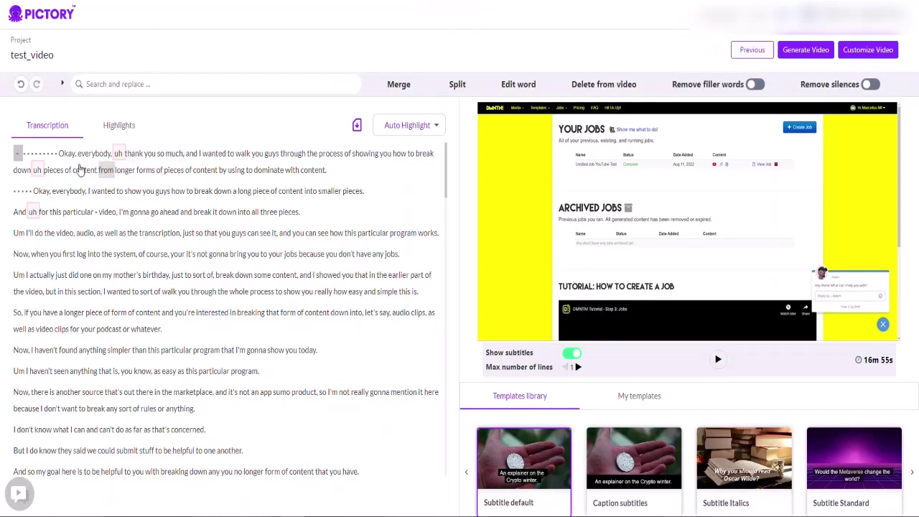
# Step: Remove silences over 2 seconds and filler words, trimming test_video to 15m 29s, then play it
pyautogui.moveTo(56, 162)
pyautogui.click(870, 85)
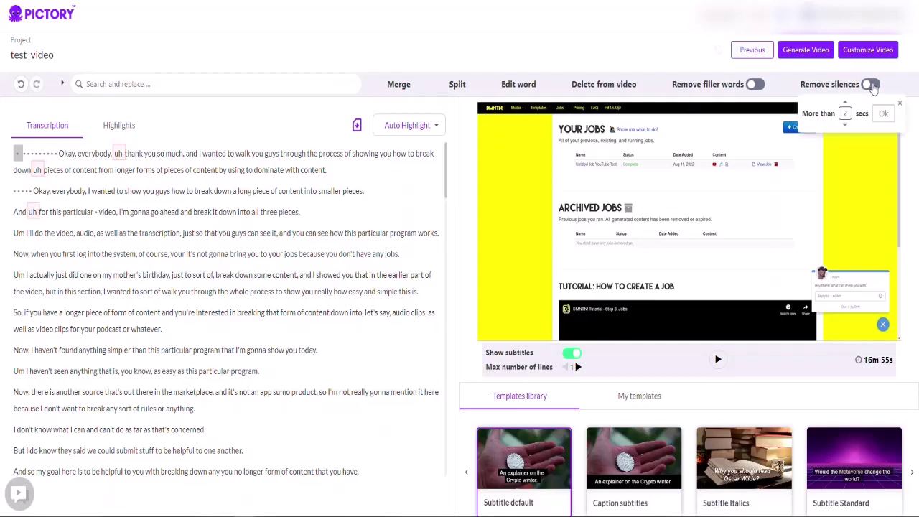
pyautogui.click(884, 114)
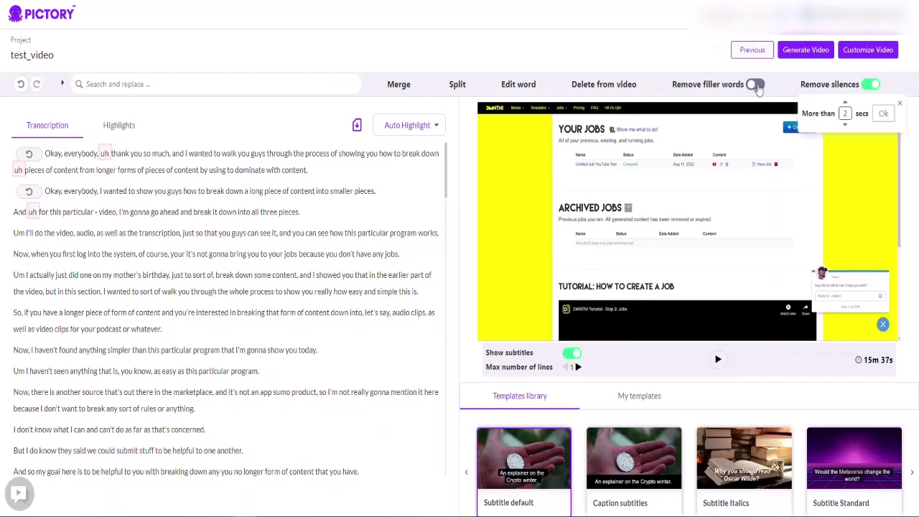
pyautogui.click(755, 85)
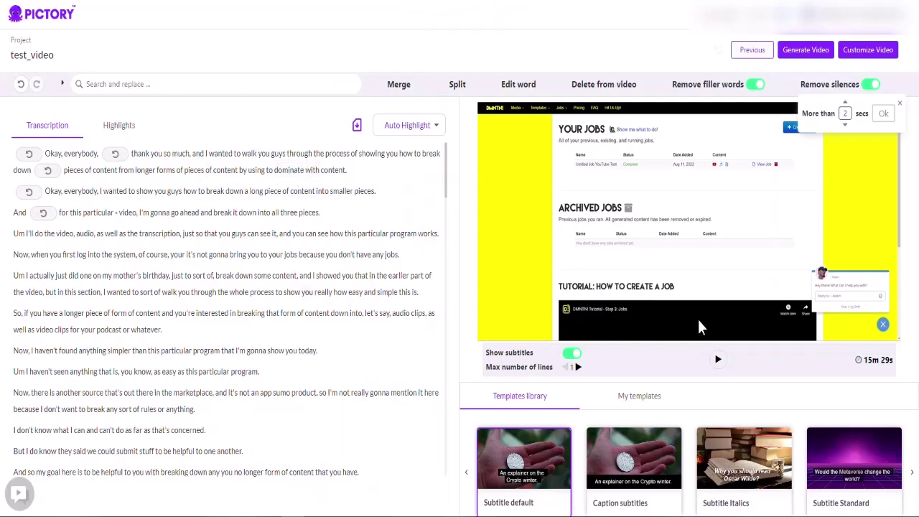
pyautogui.press('space')
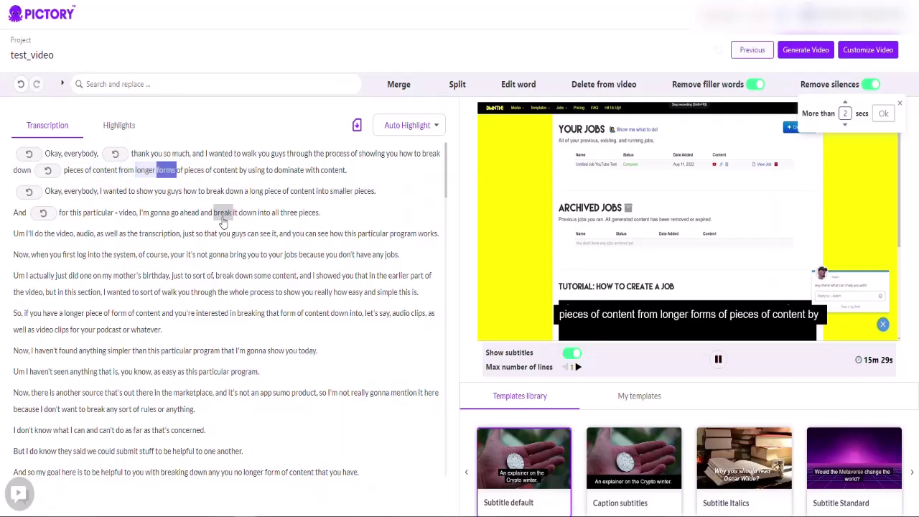
# Step: Pause the preview and select the three sentences from 'So, if you have a longer piece' to 'this particular program.'
pyautogui.click(718, 359)
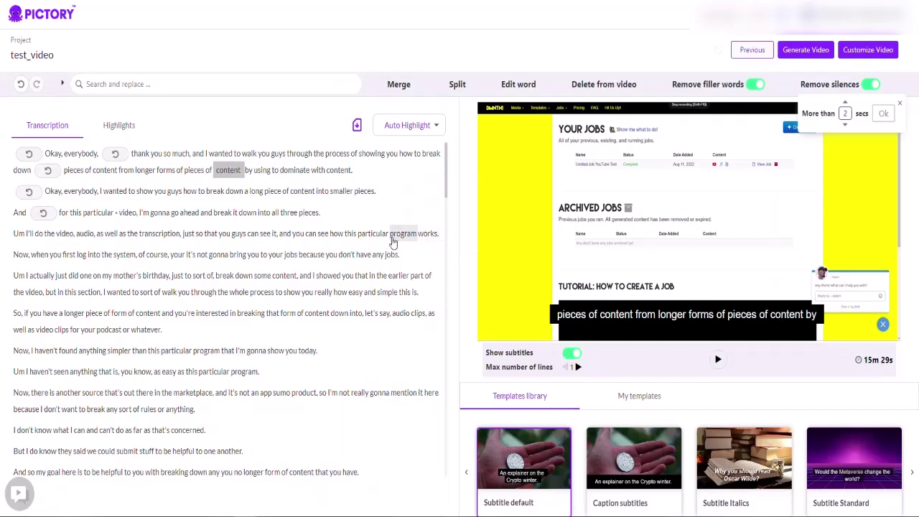
pyautogui.scroll(-3, 393, 243)
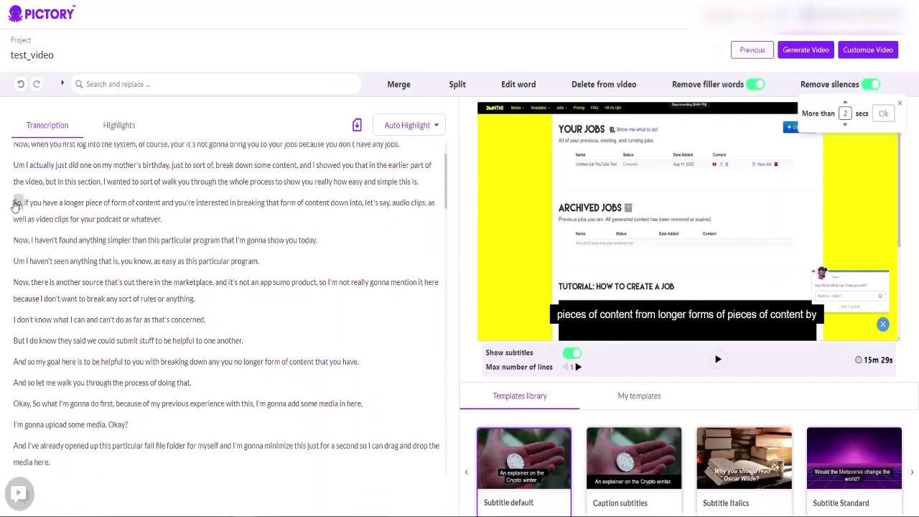
pyautogui.moveTo(16, 204); pyautogui.dragTo(310, 260)
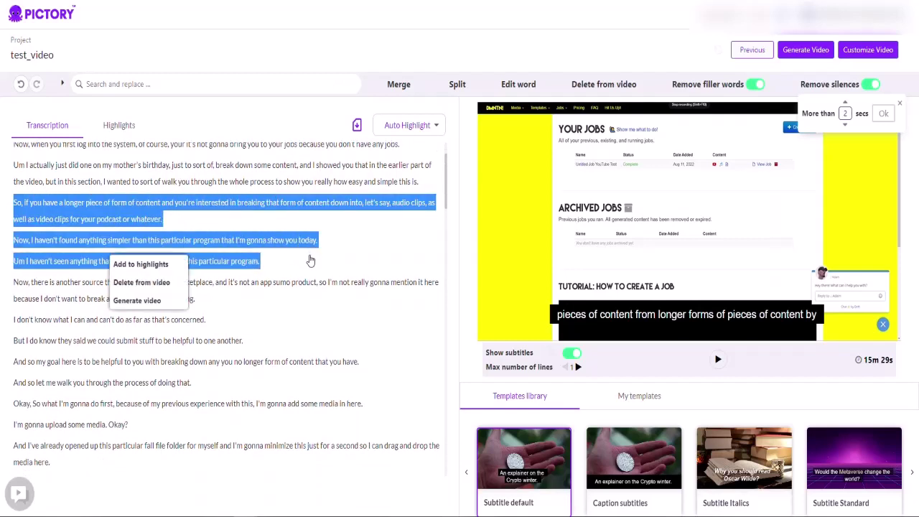
# Step: Add the three selected sentences to highlights and review them in the Highlights(3) list
pyautogui.click(157, 266)
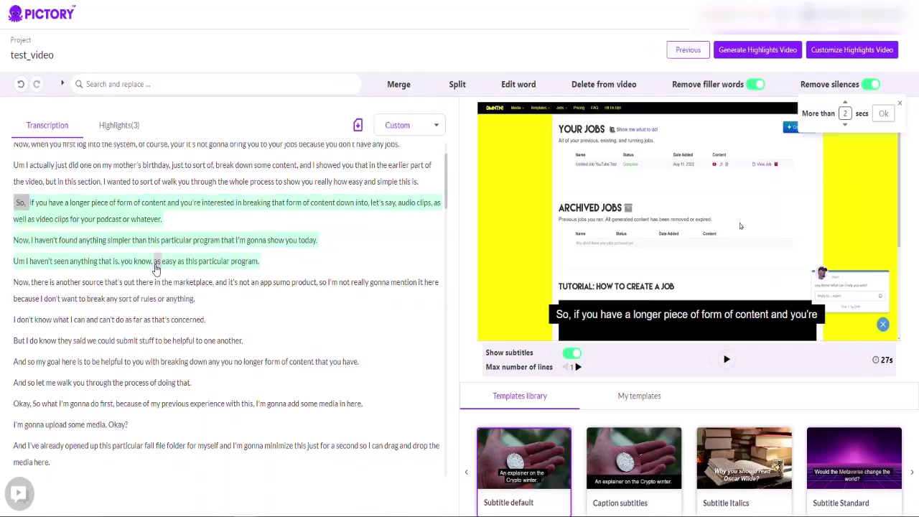
pyautogui.click(118, 127)
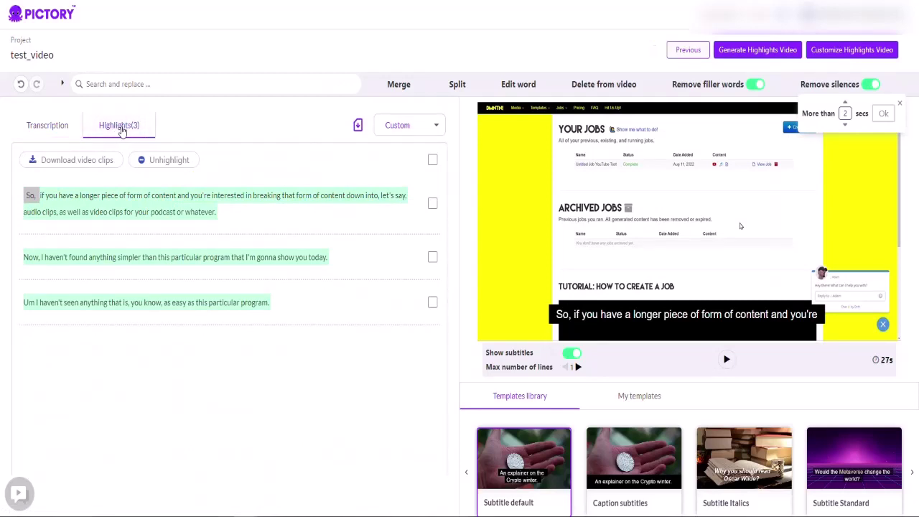
pyautogui.doubleClick(240, 201)
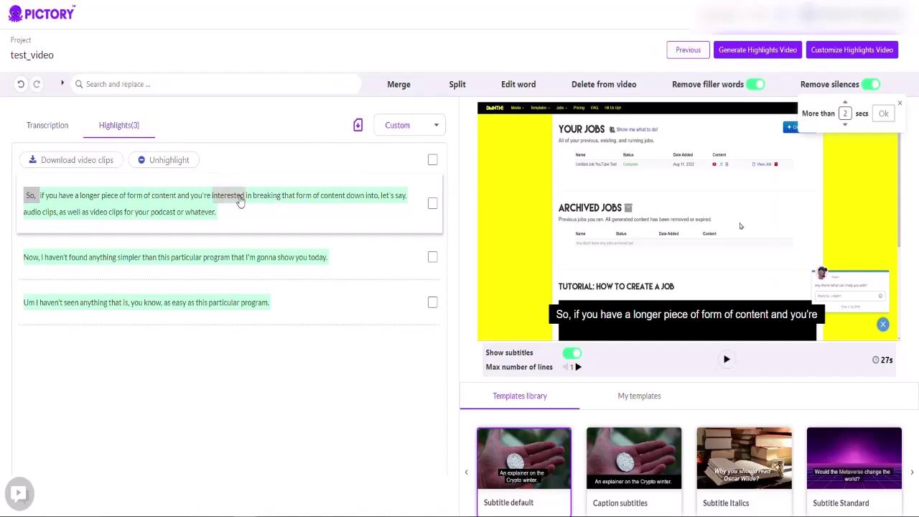
pyautogui.click(432, 160)
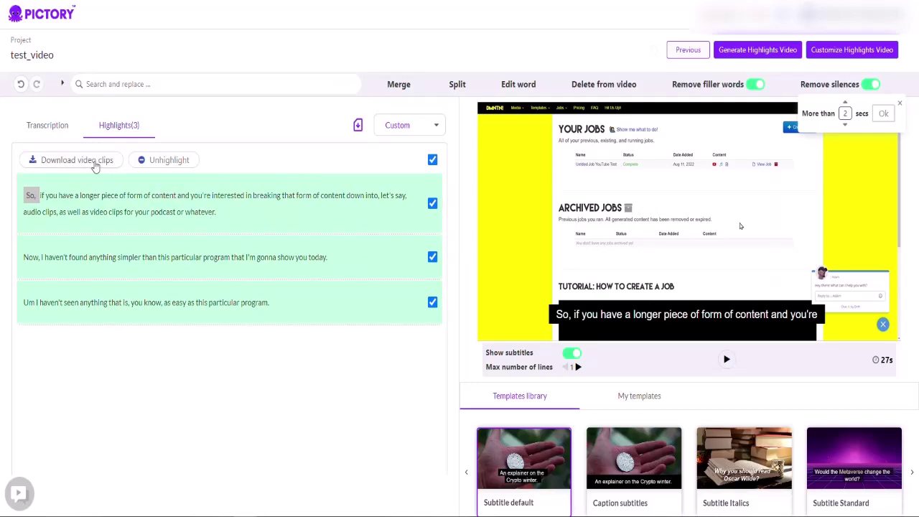
pyautogui.click(432, 160)
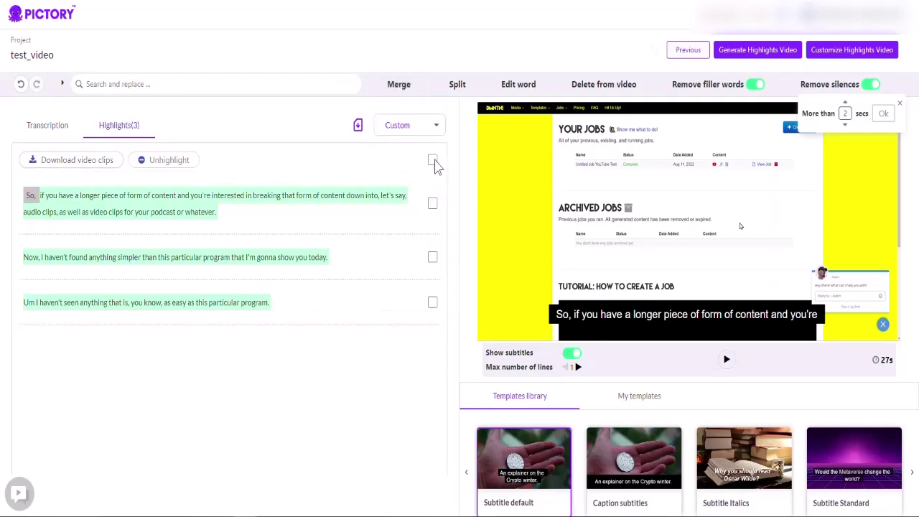
pyautogui.click(434, 161)
pyautogui.click(434, 161)
# Step: Back in the transcript, jump the preview to the word 'program.' and bring up the Download text formats
pyautogui.click(50, 126)
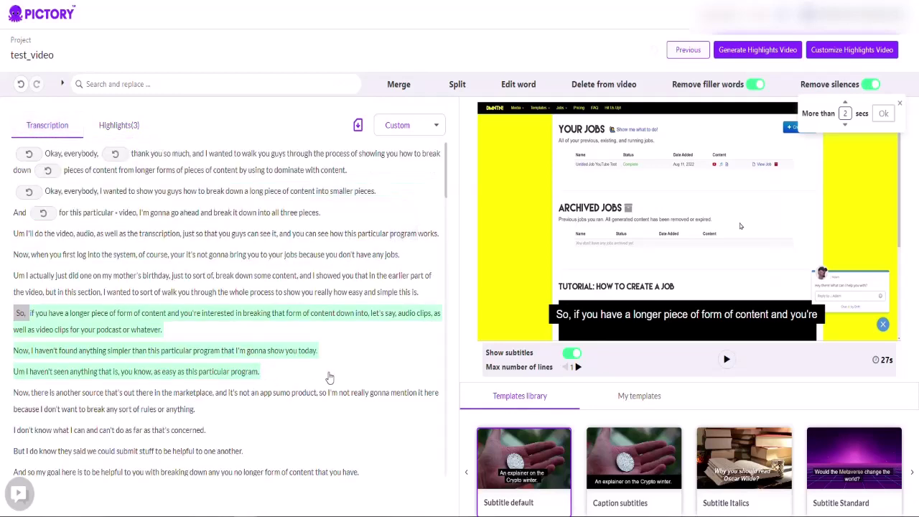
pyautogui.click(249, 373)
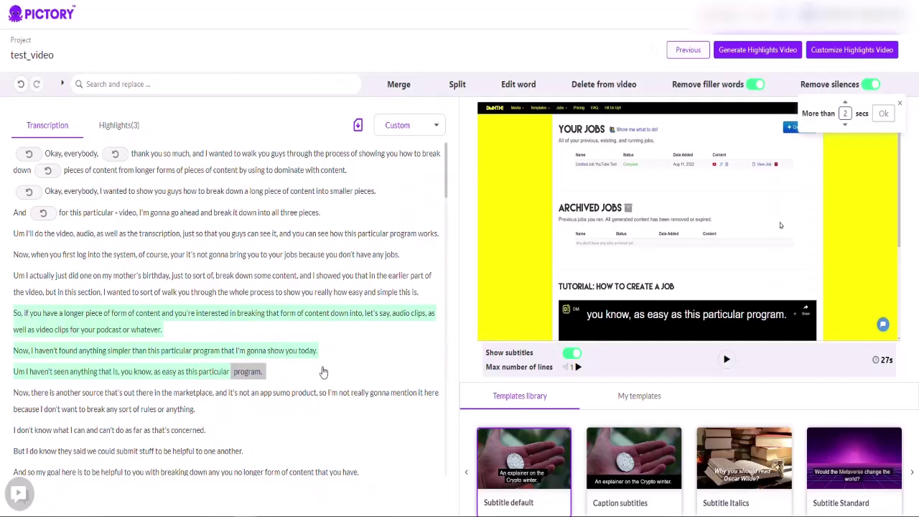
pyautogui.click(358, 127)
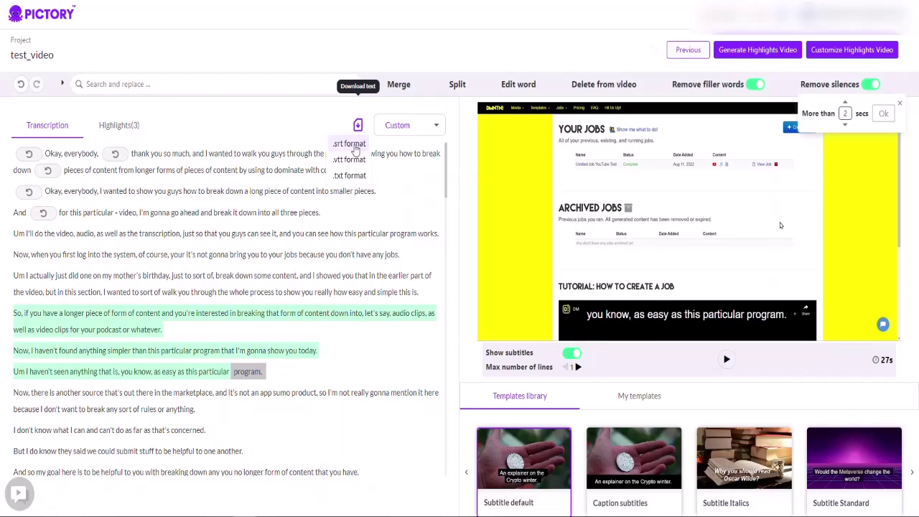
# Step: Download the transcript as .srt and select all three clips in the Highlights list
pyautogui.click(355, 144)
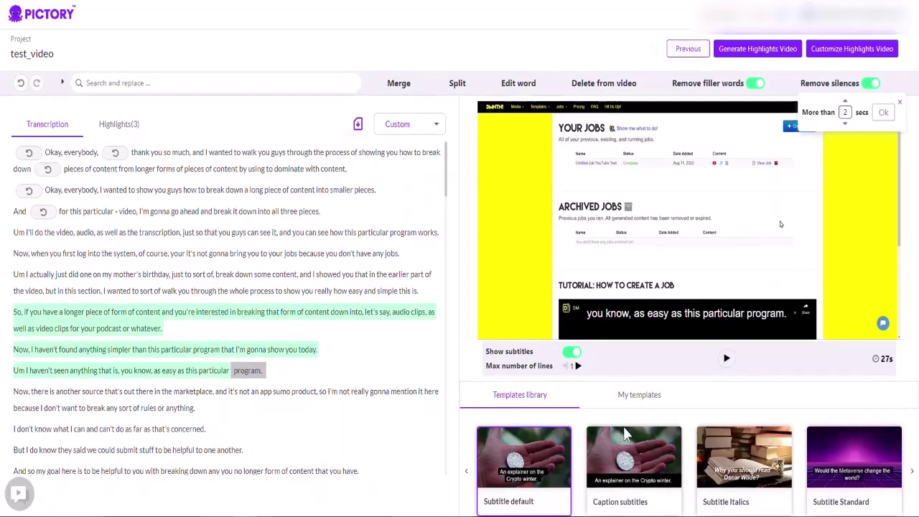
pyautogui.scroll(-1, 575, 489)
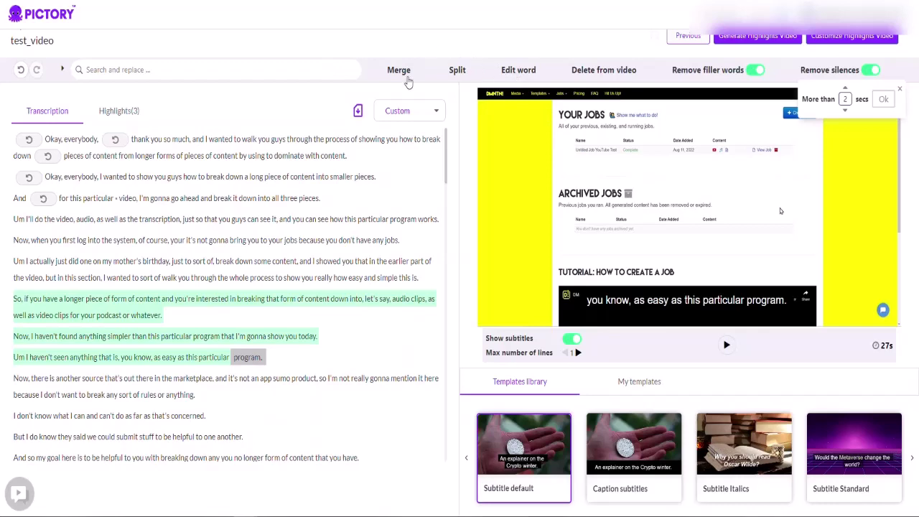
pyautogui.click(119, 110)
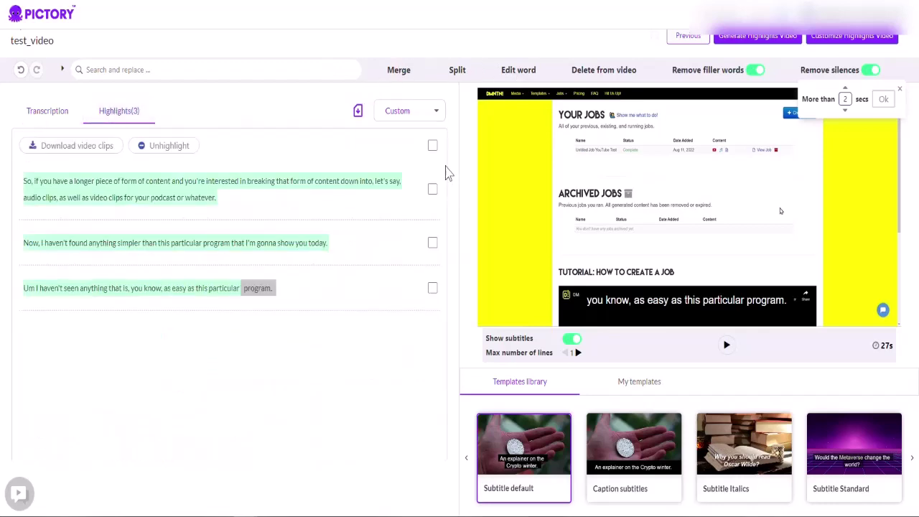
pyautogui.click(434, 146)
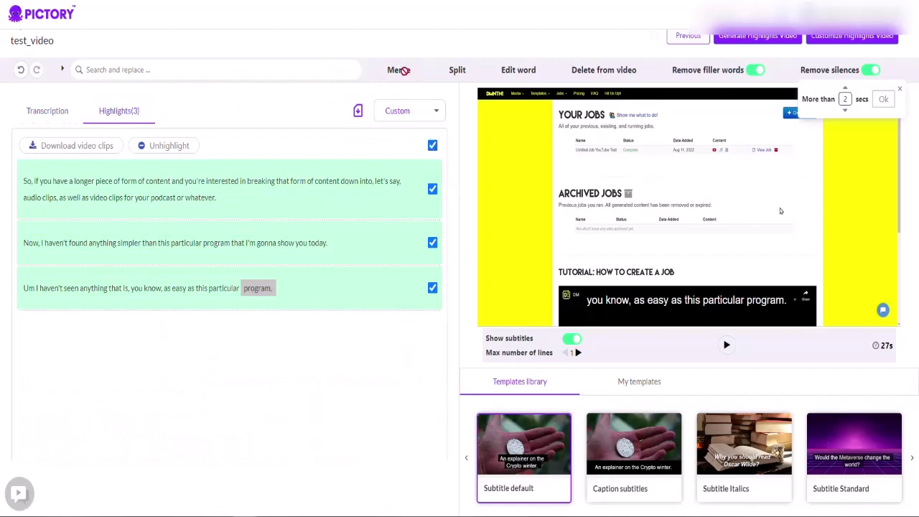
# Step: Auto-highlight 25% of test_video, raising the highlights to 40
pyautogui.click(431, 117)
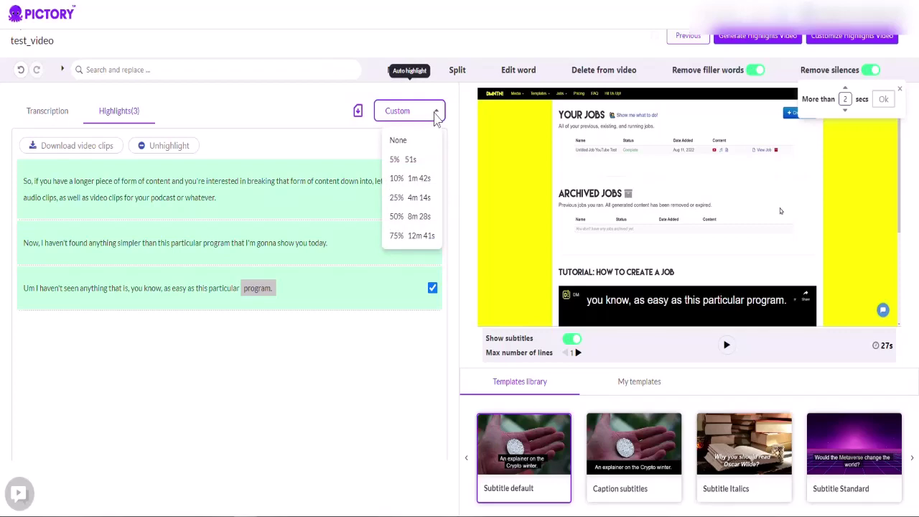
pyautogui.click(424, 204)
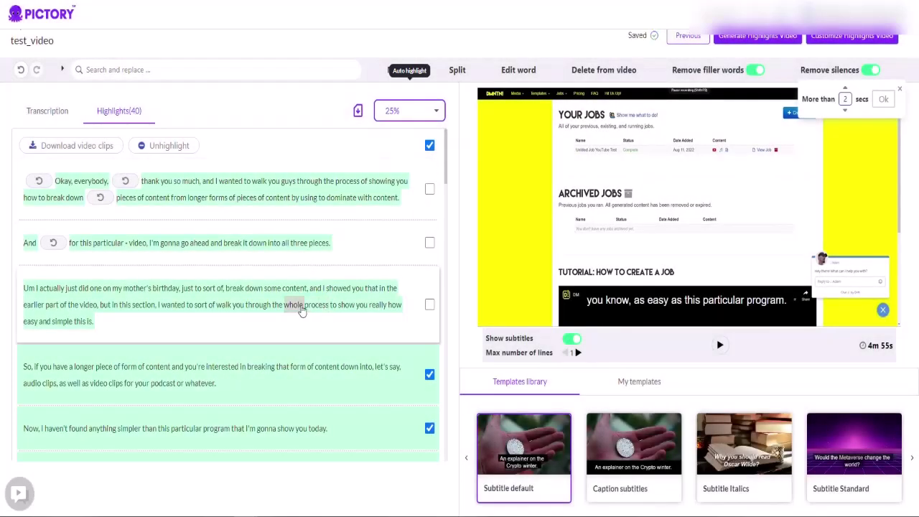
pyautogui.scroll(-6, 303, 307)
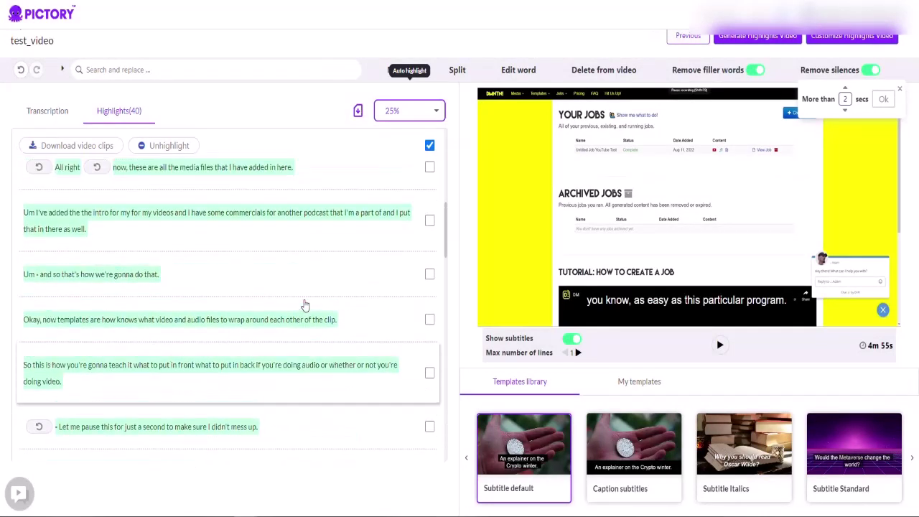
pyautogui.scroll(4, 305, 307)
pyautogui.scroll(3, 305, 307)
pyautogui.scroll(-6, 304, 306)
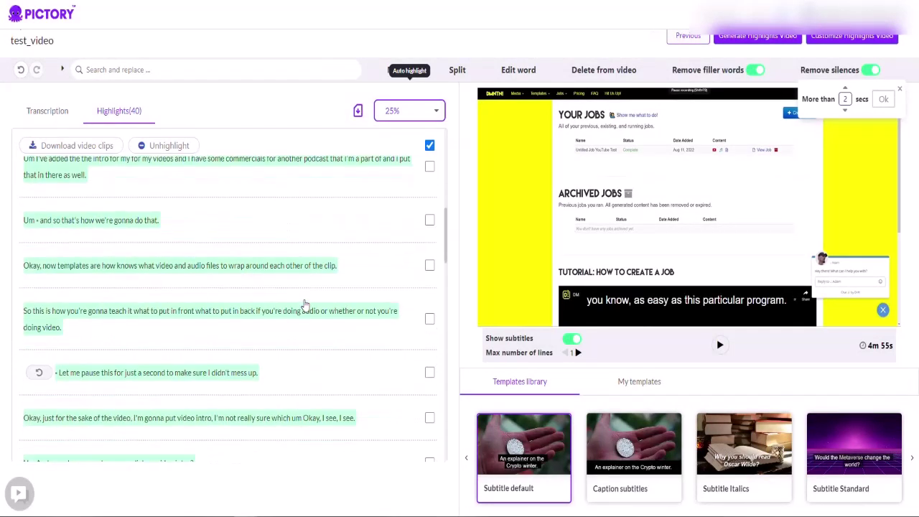
pyautogui.scroll(8, 305, 307)
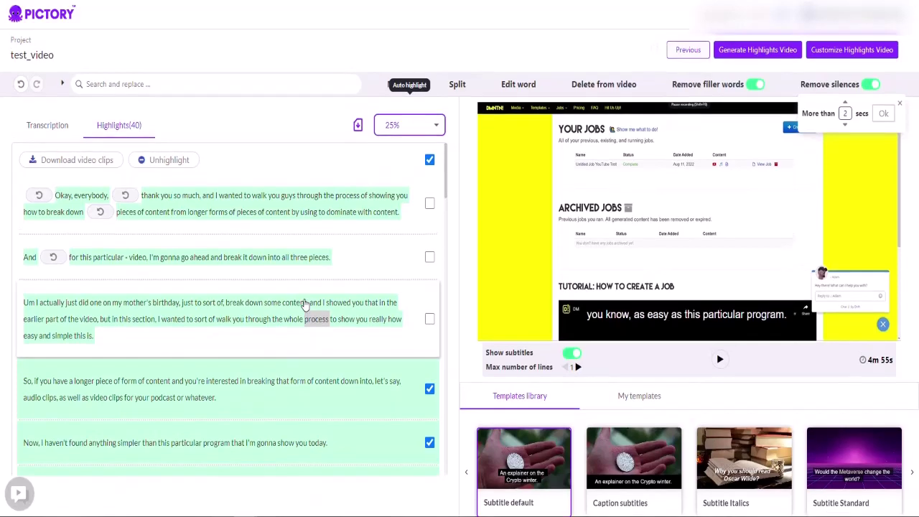
pyautogui.scroll(1, 305, 306)
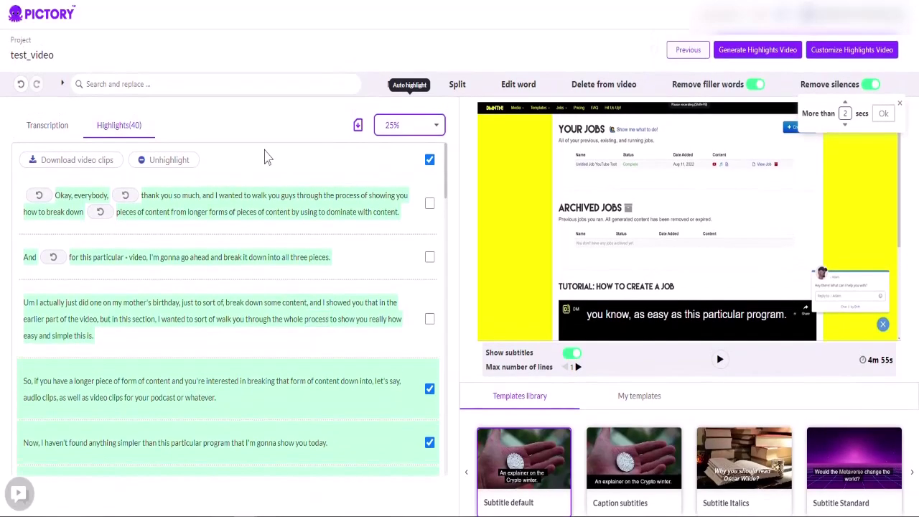
# Step: Review the 40 highlight clips and the transcript, then return to the Pictory dashboard
pyautogui.click(44, 130)
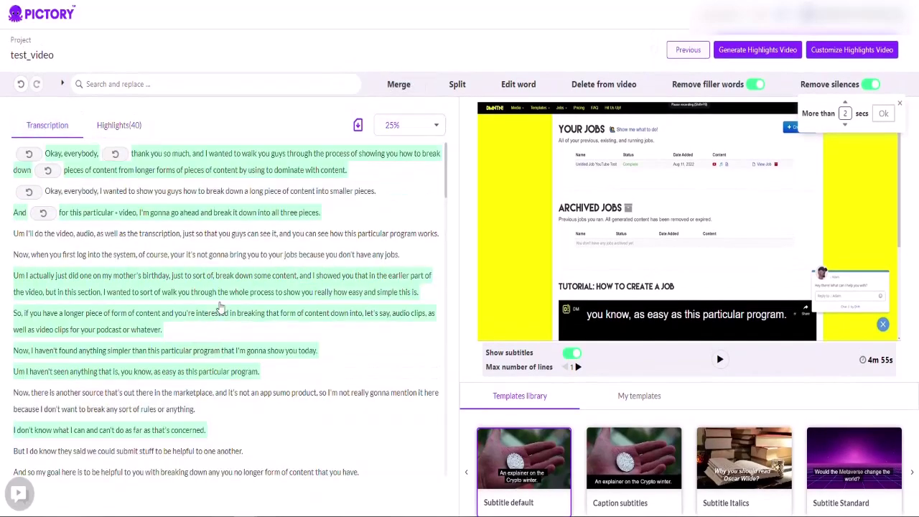
pyautogui.click(118, 126)
pyautogui.click(430, 160)
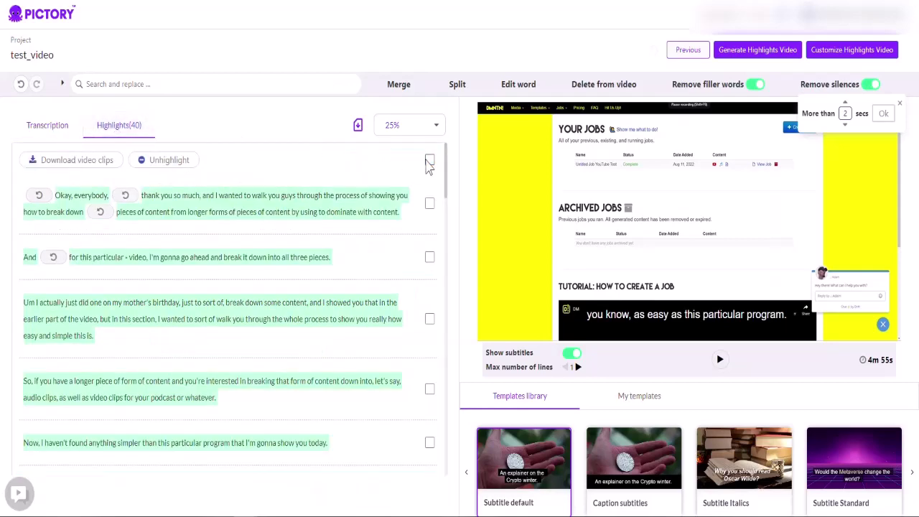
pyautogui.click(45, 125)
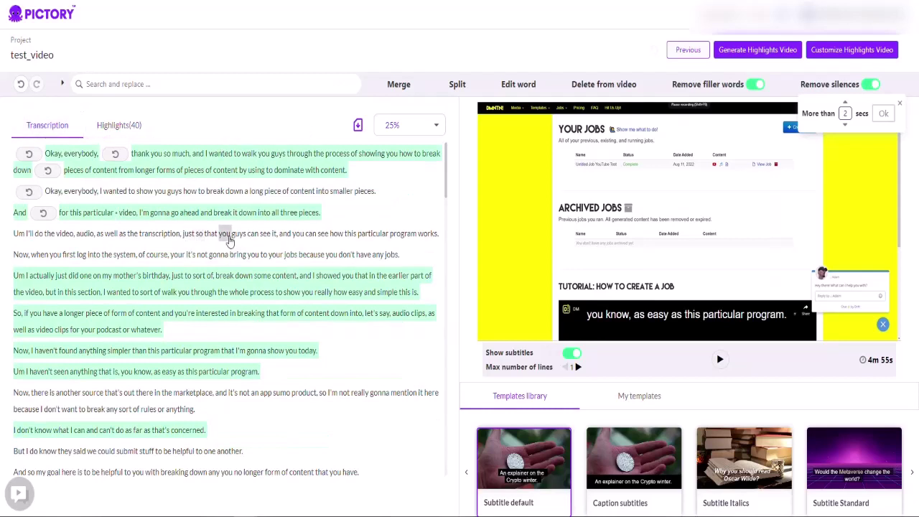
pyautogui.click(60, 18)
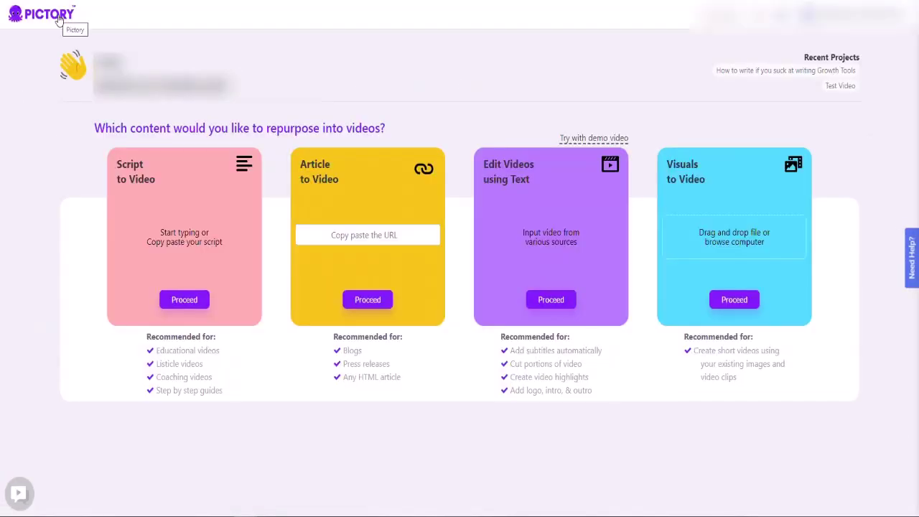